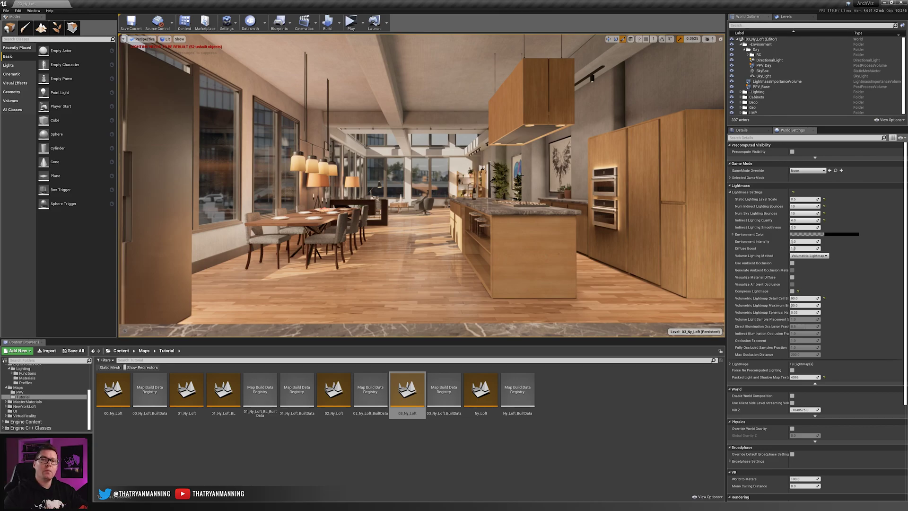
# Show the actor icons and examine the lights placed throughout the loft, from the kitchen to the lounge area
pyautogui.press('g')
pyautogui.moveTo(421, 185); pyautogui.dragTo(439, 181, button='right')
pyautogui.press('w')
pyautogui.press('1')
pyautogui.click(440, 186)
pyautogui.press('s')
pyautogui.moveTo(592, 190)
pyautogui.mouseDown(button='right')
pyautogui.moveTo(591, 176)
pyautogui.moveTo(591, 190)
pyautogui.mouseUp(button='right')
pyautogui.press('w')
pyautogui.press('a')
pyautogui.moveTo(317, 154); pyautogui.dragTo(69, 201, button='right')
pyautogui.press('a')
pyautogui.press('w')
pyautogui.press('e')
pyautogui.moveTo(421, 186); pyautogui.dragTo(615, 134, button='right')
pyautogui.press('w')
pyautogui.press('s')
pyautogui.press('q')
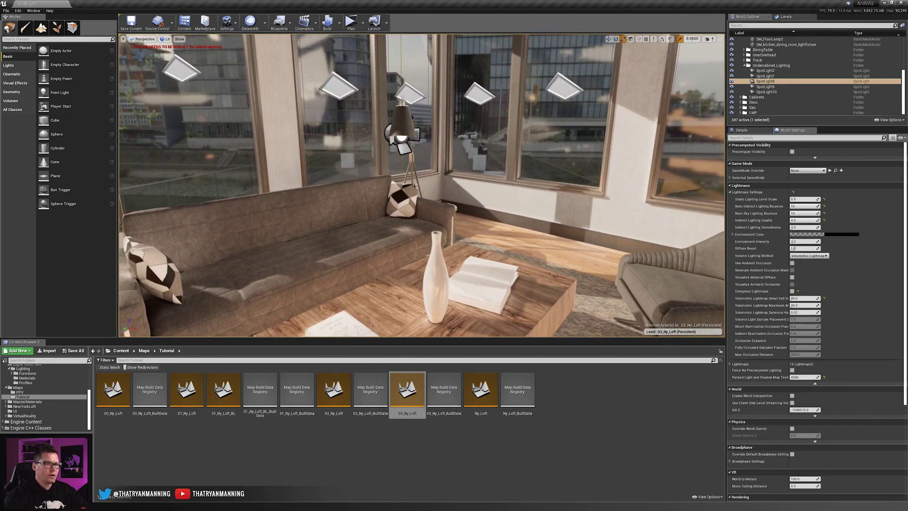
# Inspect the floor lamp beside the lounge sofa and the reach of its light, and clear the selection
pyautogui.click(402, 116)
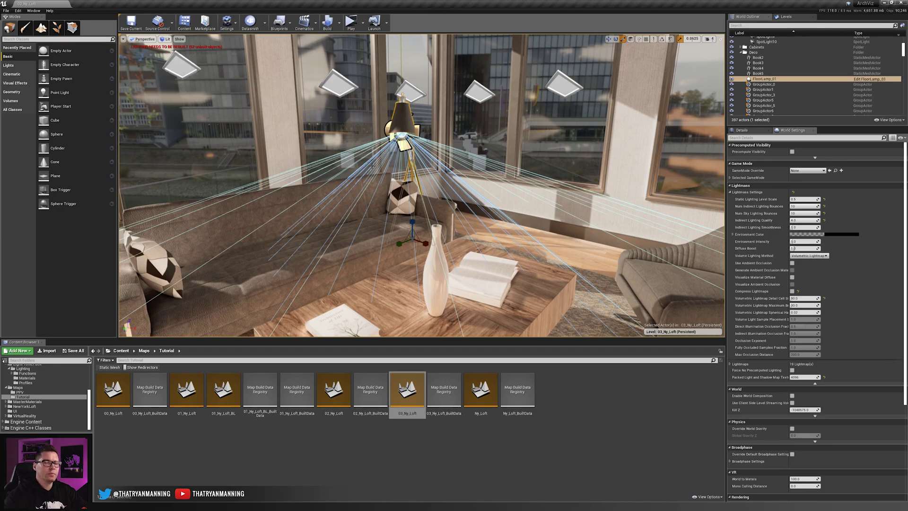
pyautogui.press('Escape')
pyautogui.moveTo(372, 165); pyautogui.dragTo(686, 156, button='right')
pyautogui.click(485, 120)
pyautogui.press('Escape')
pyautogui.press('w')
pyautogui.moveTo(380, 115); pyautogui.dragTo(402, 97, button='right')
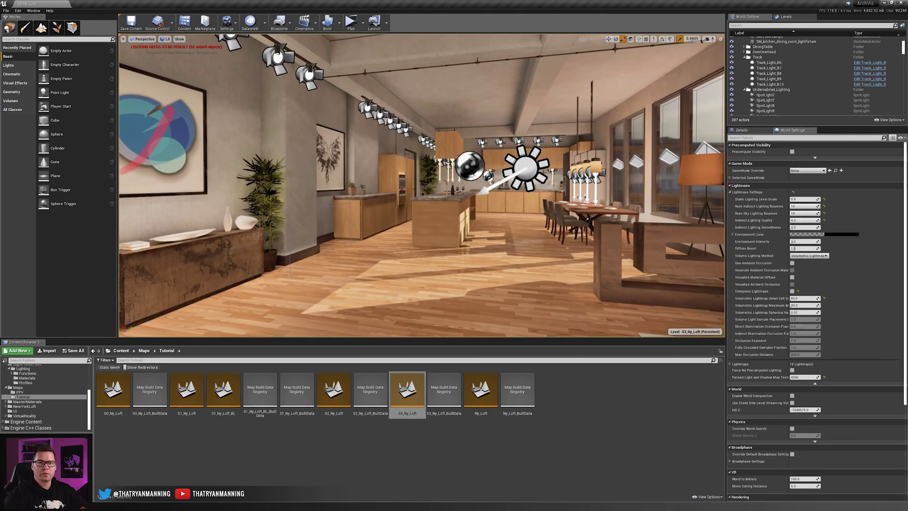
# Inspect the track lights above the lounge doorway and the spread of their beams, and clear the selection
pyautogui.moveTo(421, 185); pyautogui.dragTo(227, 188, button='right')
pyautogui.press('s')
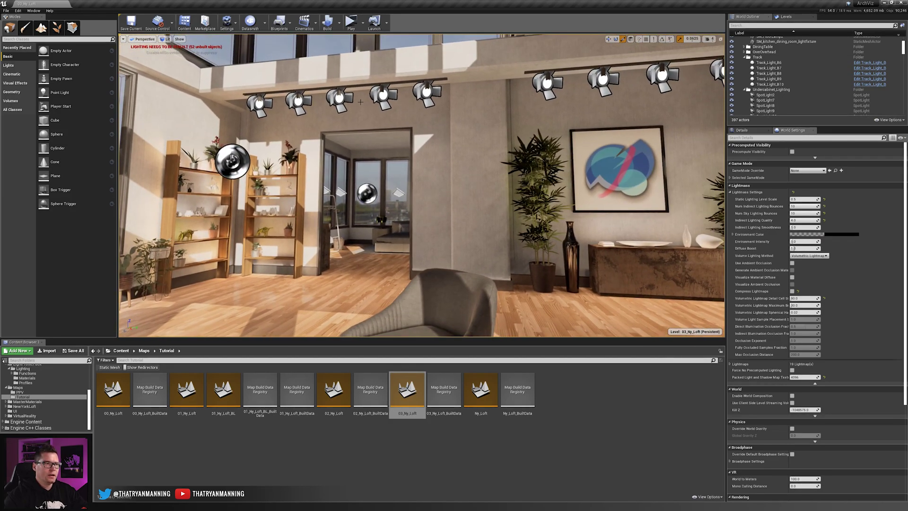
pyautogui.click(339, 98)
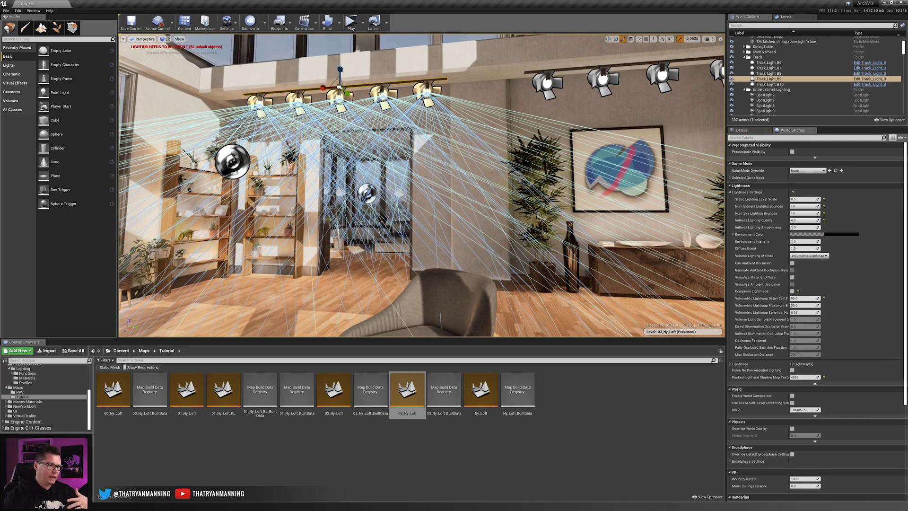
pyautogui.moveTo(381, 97); pyautogui.dragTo(350, 94, button='right')
pyautogui.press('Escape')
pyautogui.press('w')
pyautogui.press('s')
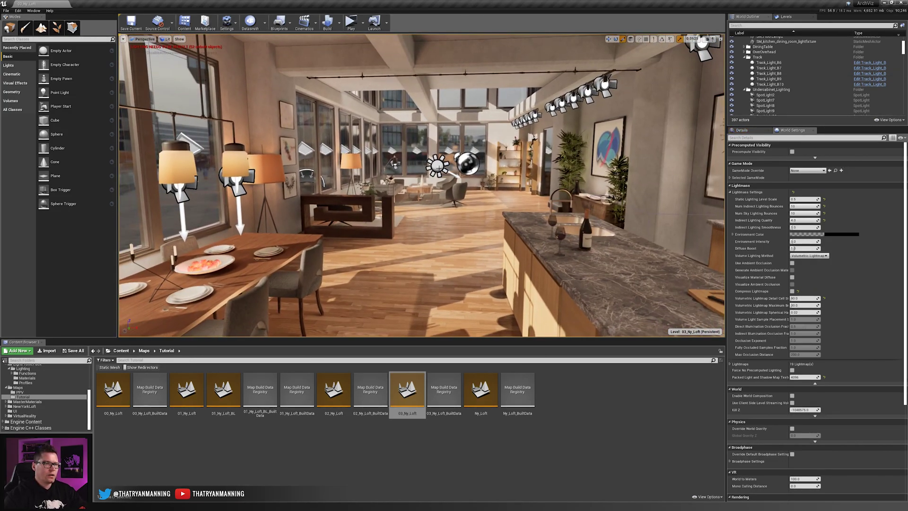
# Inspect the directional light and the sky light, and hide the actor icons in an overview from the kitchen
pyautogui.click(437, 166)
pyautogui.press('s')
pyautogui.moveTo(436, 219)
pyautogui.mouseDown(button='right')
pyautogui.moveTo(428, 208)
pyautogui.moveTo(446, 205)
pyautogui.mouseUp(button='right')
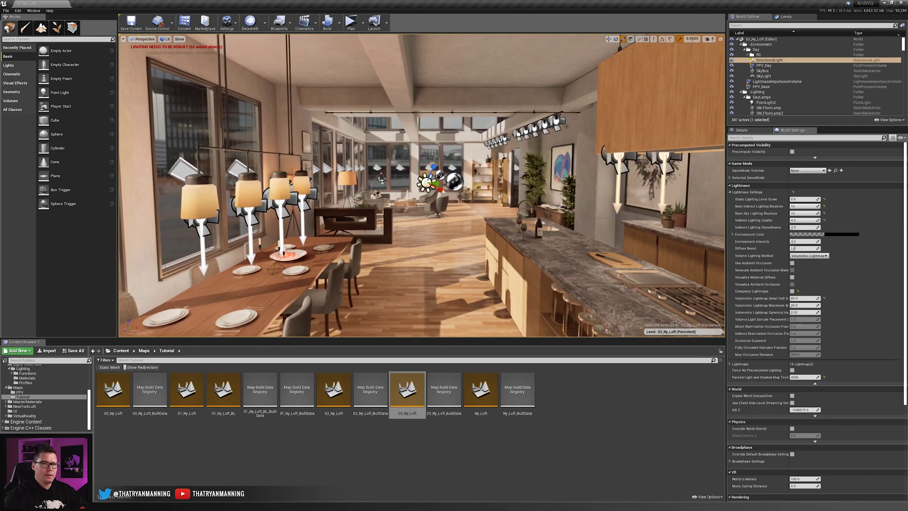
pyautogui.click(763, 76)
pyautogui.press('f')
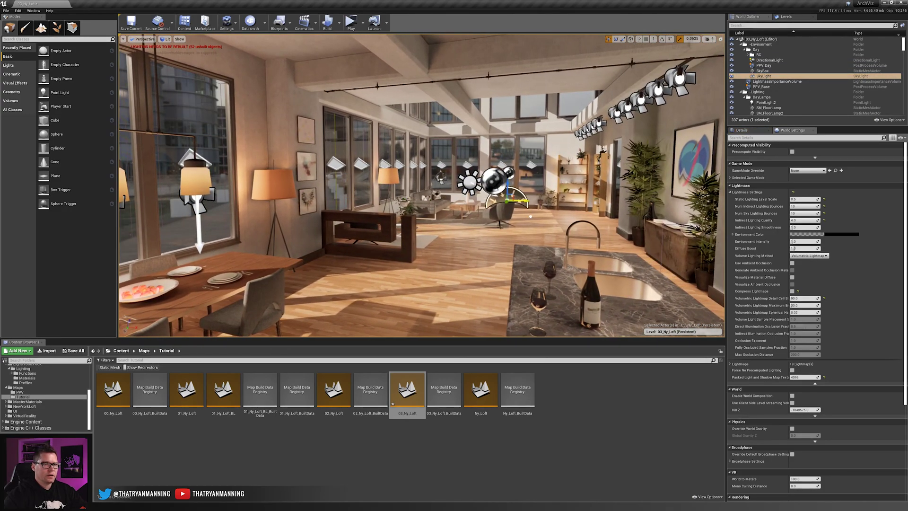
pyautogui.press('s')
pyautogui.moveTo(514, 215); pyautogui.dragTo(509, 242, button='right')
pyautogui.press('s')
pyautogui.moveTo(409, 273); pyautogui.dragTo(435, 260, button='right')
pyautogui.press('g')
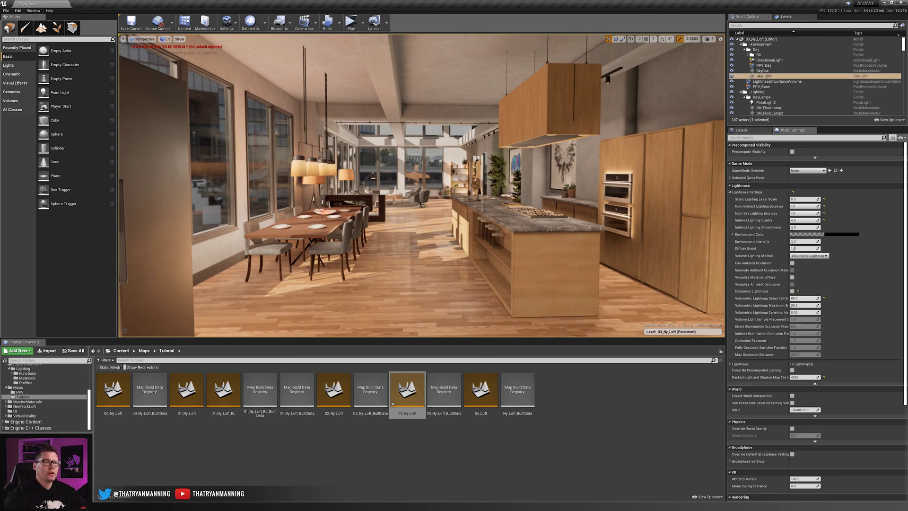
pyautogui.moveTo(426, 108)
pyautogui.mouseDown(button='right')
pyautogui.moveTo(378, 112)
pyautogui.moveTo(427, 89)
pyautogui.moveTo(530, 88)
pyautogui.moveTo(419, 112)
pyautogui.mouseUp(button='right')
pyautogui.press('a')
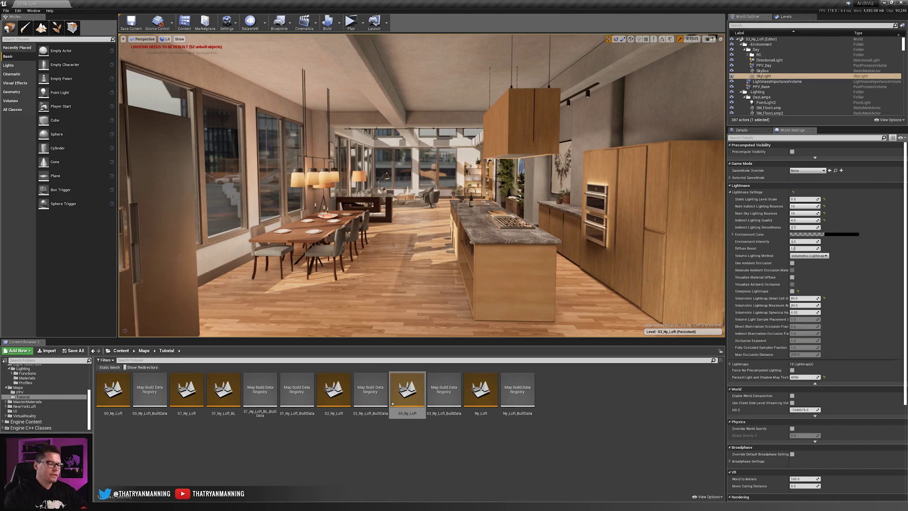
pyautogui.moveTo(427, 218)
pyautogui.mouseDown(button='right')
pyautogui.moveTo(427, 204)
pyautogui.moveTo(427, 219)
pyautogui.mouseUp(button='right')
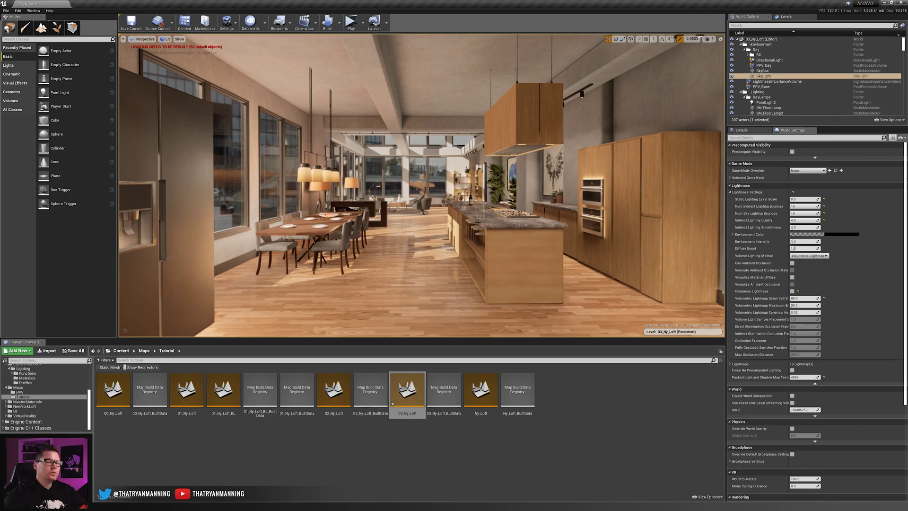
# Show the actor icons and select the directional light, the sky light and all five sphere reflection captures together
pyautogui.press('g')
pyautogui.moveTo(505, 220); pyautogui.dragTo(500, 220, button='right')
pyautogui.press('w')
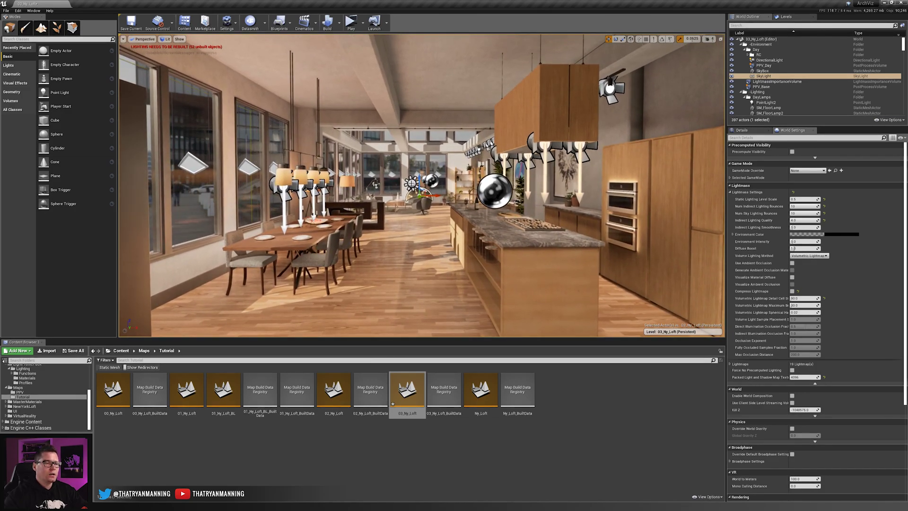
pyautogui.click(412, 183)
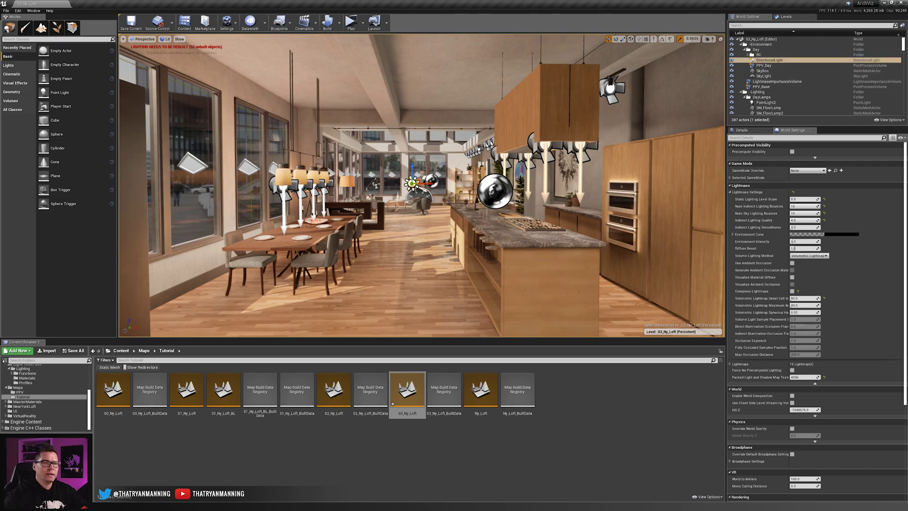
pyautogui.keyDown('ctrl'); pyautogui.click(425, 194); pyautogui.keyUp('ctrl')
pyautogui.moveTo(426, 195)
pyautogui.mouseDown()
pyautogui.moveTo(436, 191)
pyautogui.moveTo(427, 182)
pyautogui.moveTo(427, 203)
pyautogui.mouseUp()
pyautogui.moveTo(427, 203); pyautogui.dragTo(411, 177, button='middle')
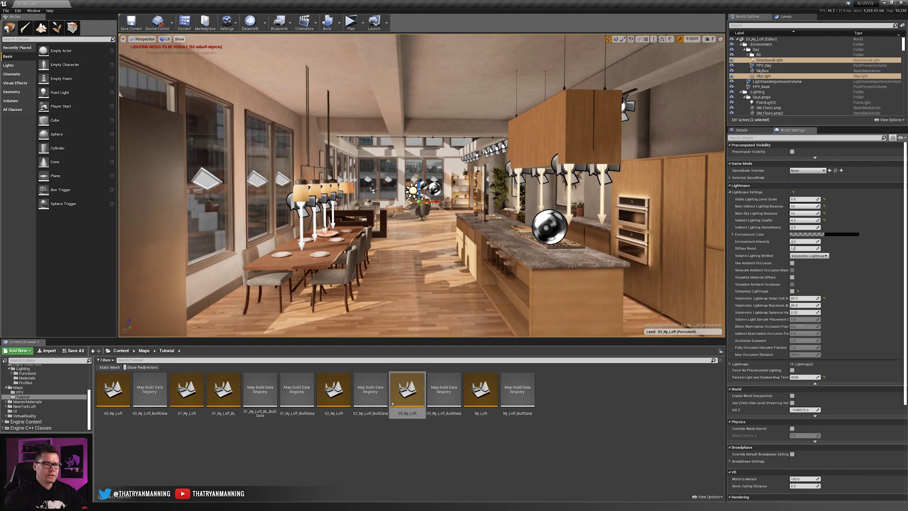
pyautogui.scroll(-3, 787, 84)
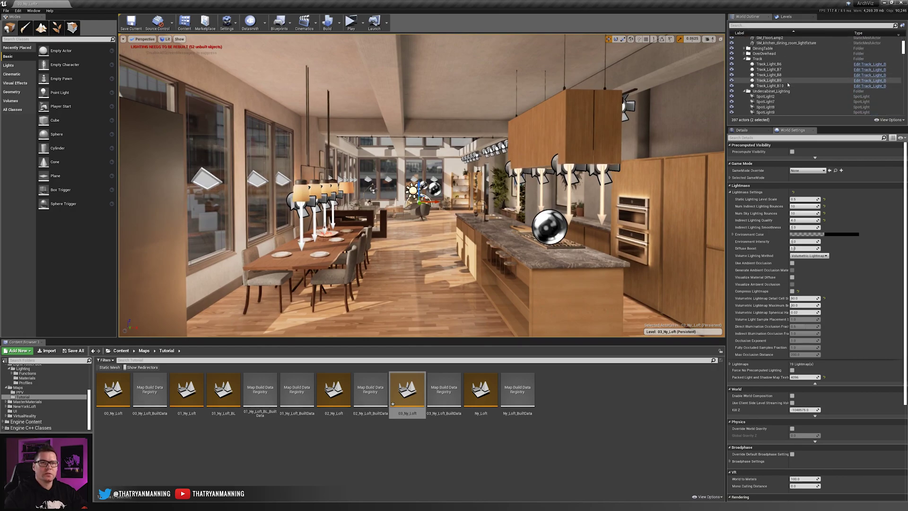
pyautogui.scroll(6, 787, 82)
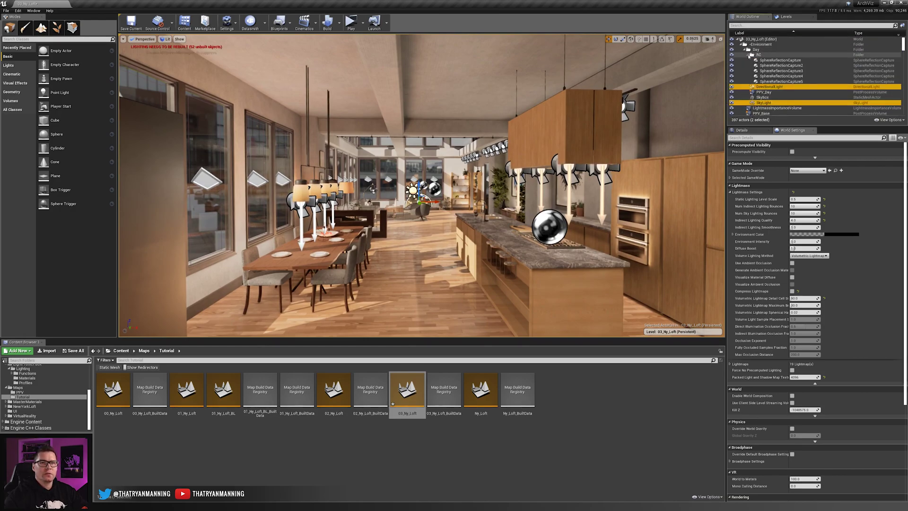
pyautogui.keyDown('ctrl'); pyautogui.click(773, 61); pyautogui.keyUp('ctrl')
pyautogui.keyDown('shift'); pyautogui.click(773, 81); pyautogui.keyUp('shift')
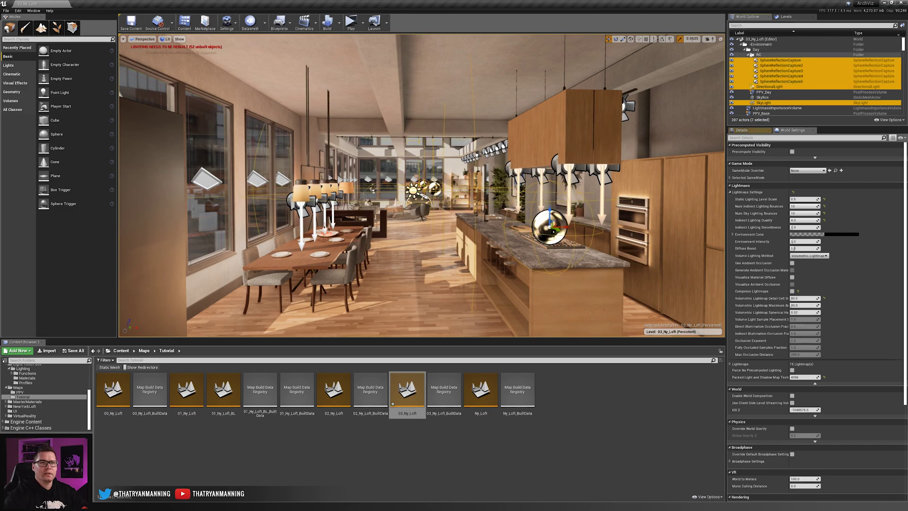
pyautogui.press('Delete')
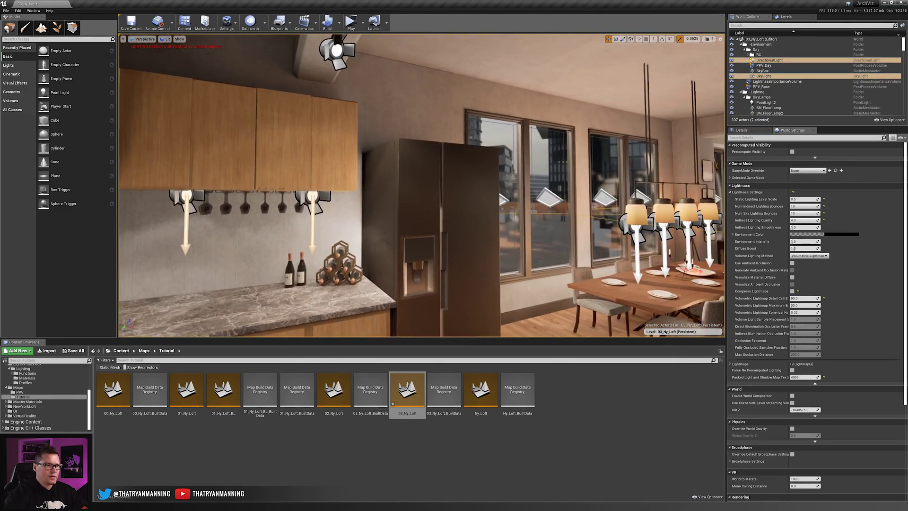
# Add the floor lamp beside the lounge sofa to the selected daytime lighting actors
pyautogui.moveTo(421, 185); pyautogui.dragTo(577, 192, button='right')
pyautogui.press('w')
pyautogui.moveTo(372, 227)
pyautogui.mouseDown(button='right')
pyautogui.moveTo(393, 227)
pyautogui.moveTo(359, 227)
pyautogui.moveTo(372, 227)
pyautogui.mouseUp(button='right')
pyautogui.click(381, 204)
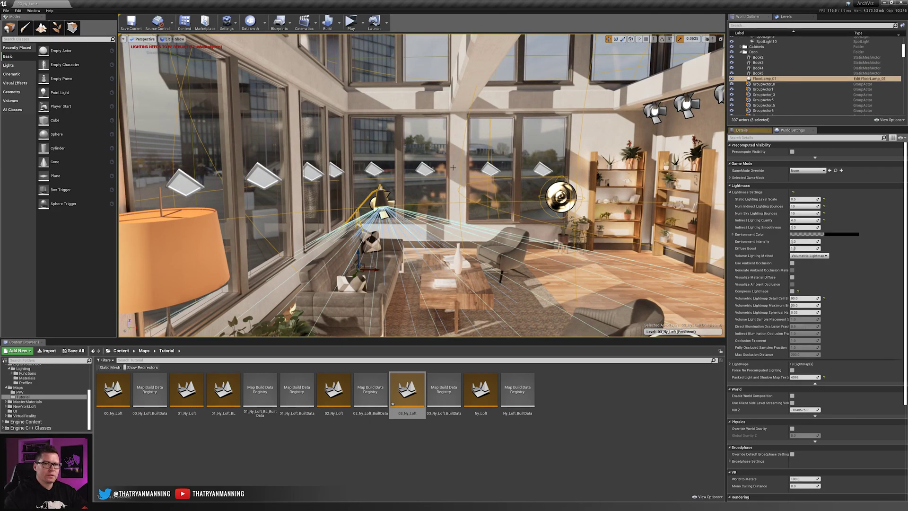
pyautogui.press('s')
pyautogui.moveTo(442, 216)
pyautogui.mouseDown(button='right')
pyautogui.moveTo(466, 216)
pyautogui.moveTo(441, 213)
pyautogui.moveTo(456, 215)
pyautogui.mouseUp(button='right')
pyautogui.press('s')
pyautogui.press('s')
pyautogui.moveTo(402, 218); pyautogui.dragTo(395, 219, button='right')
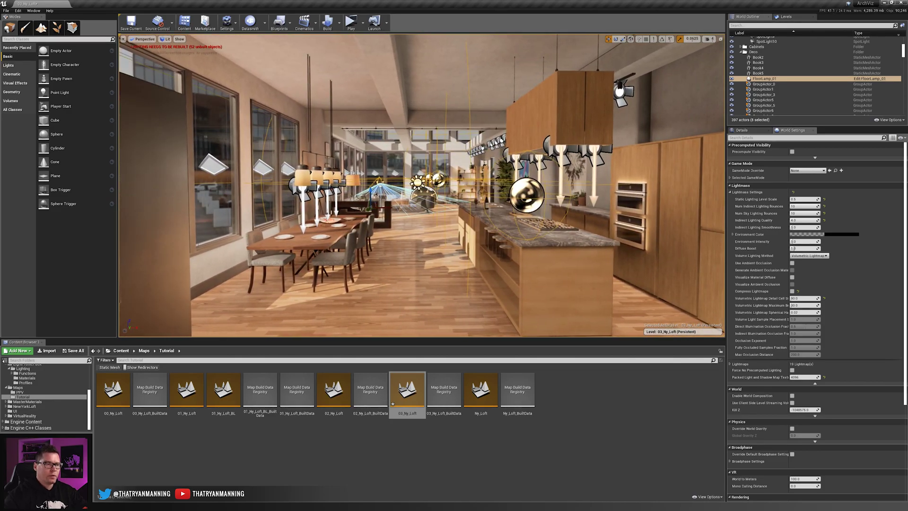
# Create a new level from the selected actors and save it as NY_Loft_Daytime in the Maps/Tutorial folder
pyautogui.click(786, 18)
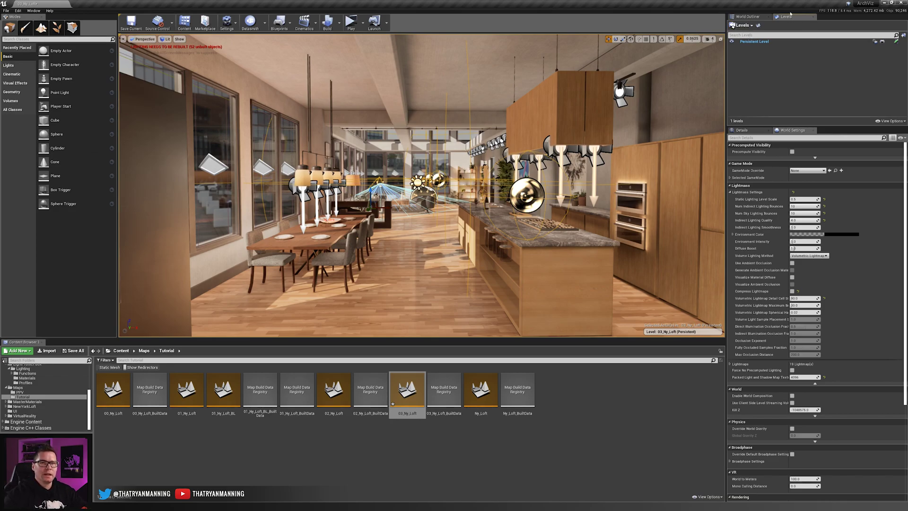
pyautogui.click(34, 10)
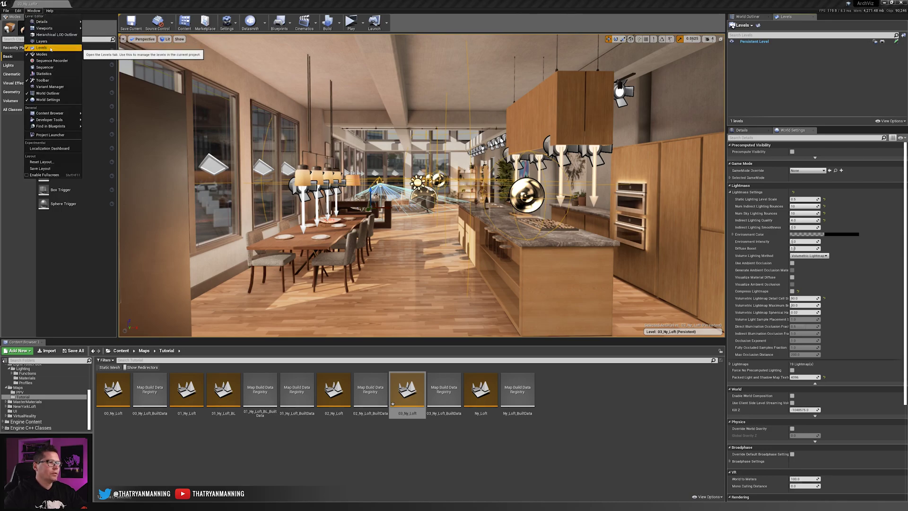
pyautogui.click(741, 25)
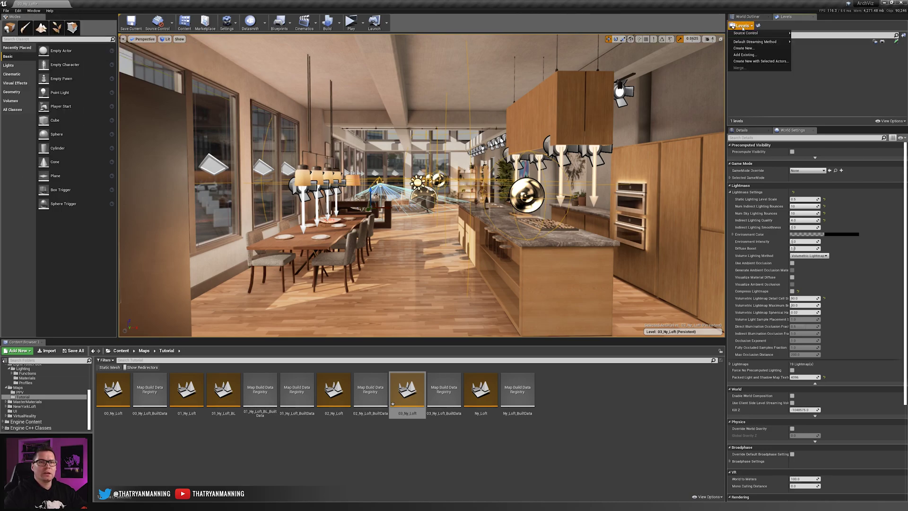
pyautogui.click(757, 61)
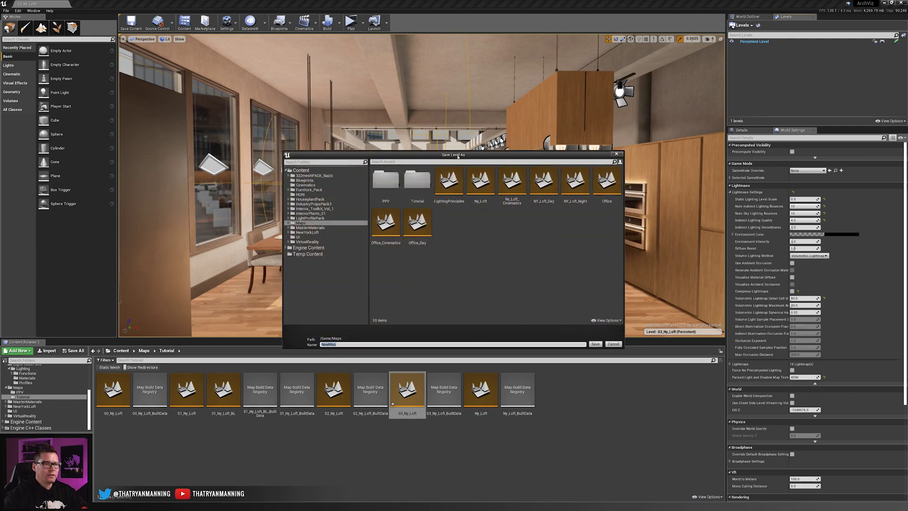
pyautogui.moveTo(458, 156); pyautogui.dragTo(446, 150)
pyautogui.doubleClick(405, 173)
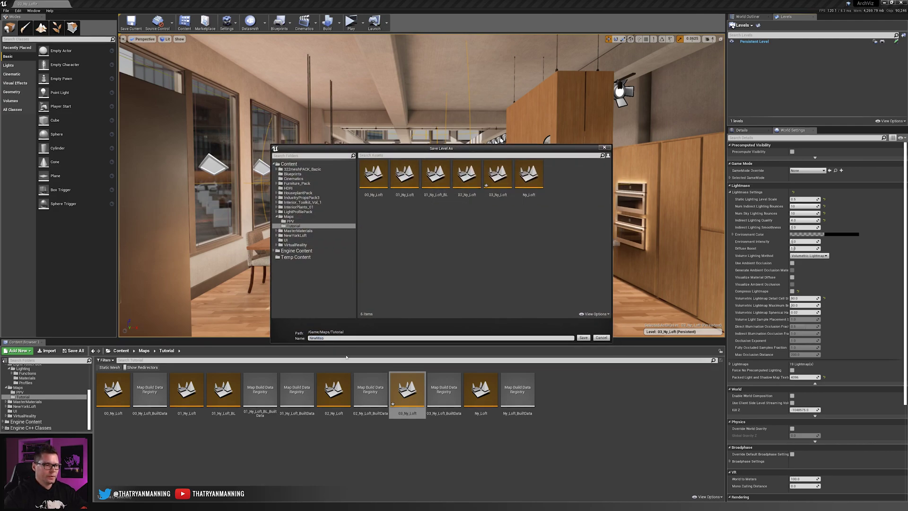
pyautogui.click(333, 338)
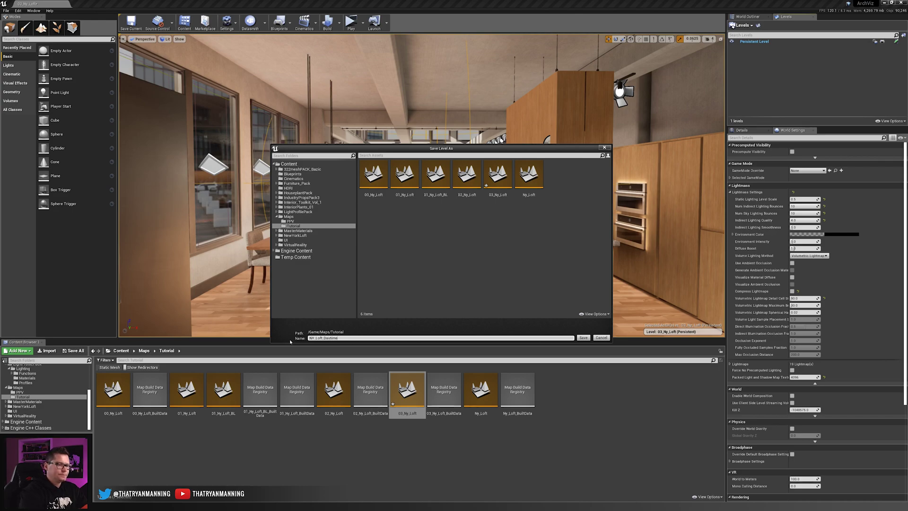
pyautogui.click(585, 338)
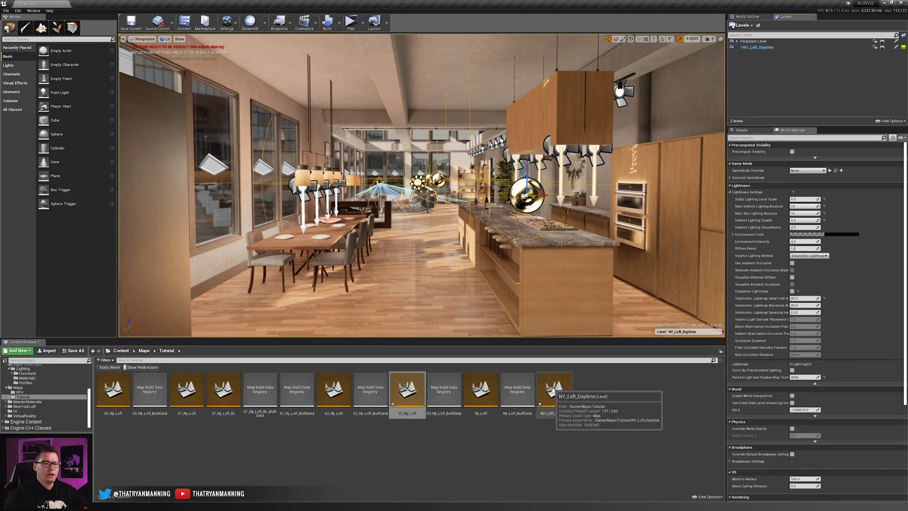
# Change the NY_Loft_Daytime level to a lighting scenario
pyautogui.rightClick(760, 48)
pyautogui.moveTo(804, 67)
pyautogui.click(777, 54)
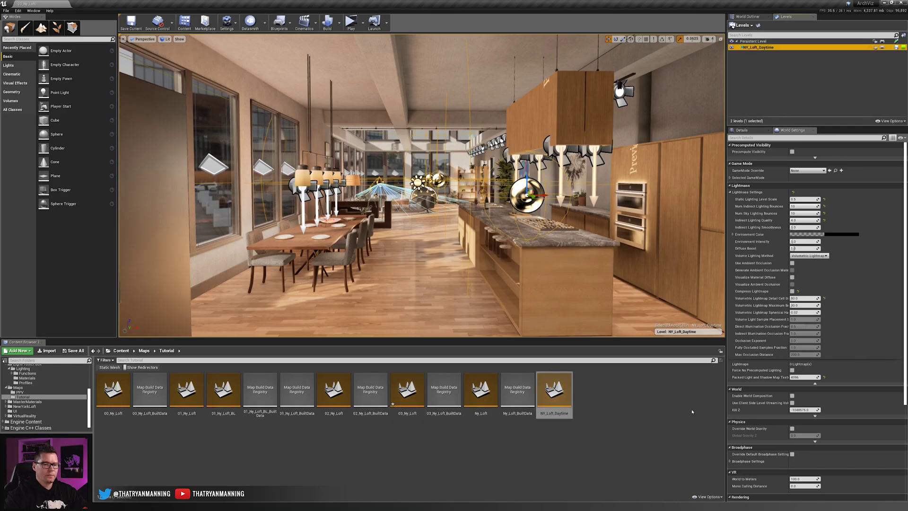
pyautogui.rightClick(753, 48)
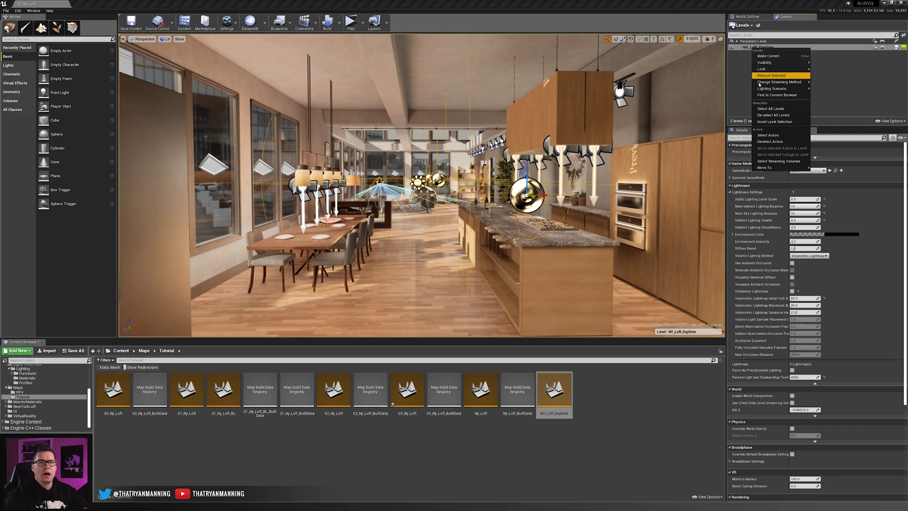
pyautogui.moveTo(780, 82)
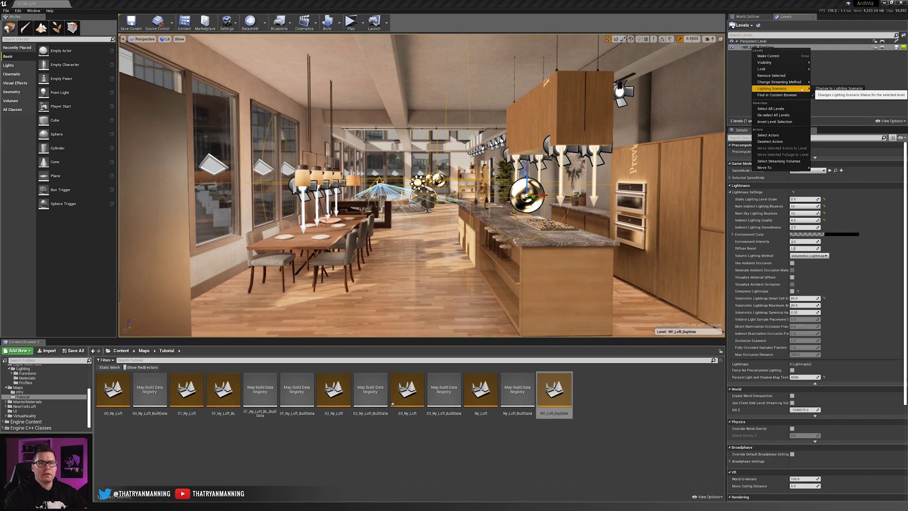
pyautogui.click(862, 89)
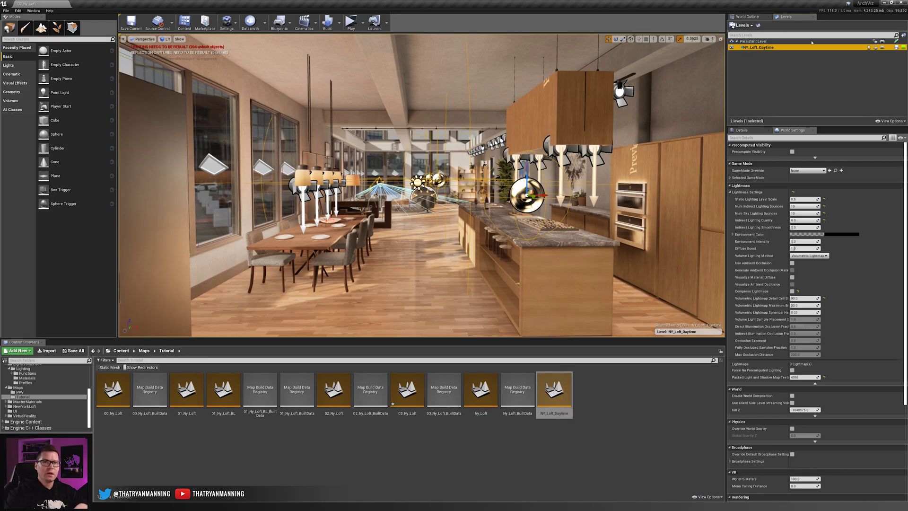
# Check the lighting scenario setting of the NY_Loft_Daytime level
pyautogui.rightClick(760, 48)
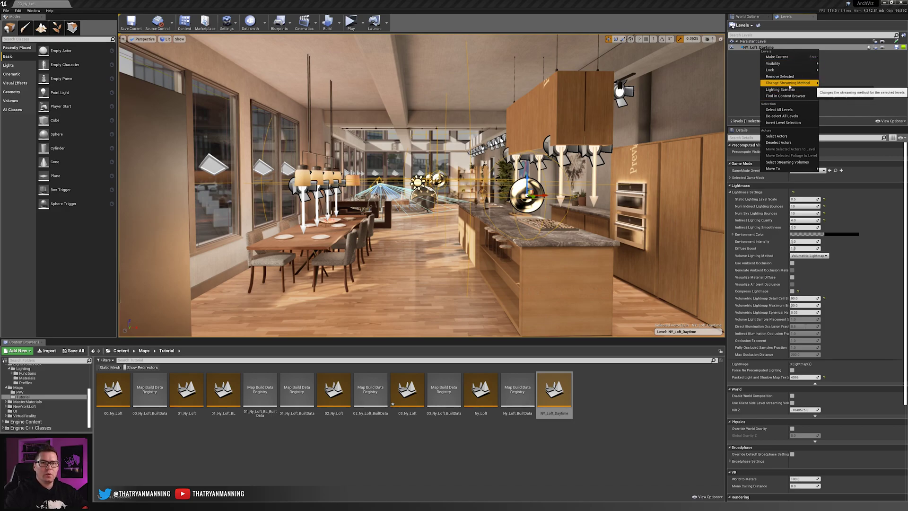
pyautogui.moveTo(790, 82)
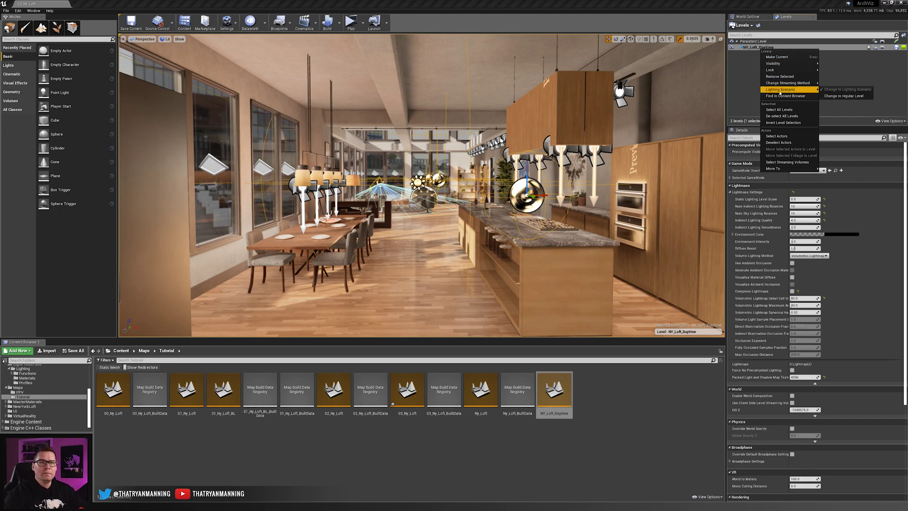
pyautogui.click(837, 90)
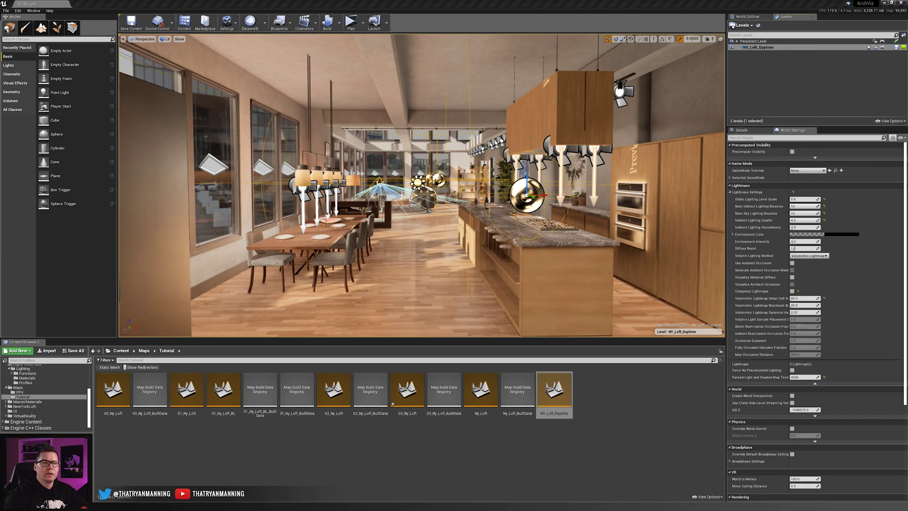
# Clear the actor selection and save the NY_Loft_Daytime level
pyautogui.press('s')
pyautogui.moveTo(453, 216); pyautogui.dragTo(453, 217, button='right')
pyautogui.press('w')
pyautogui.hotkey('ctrl', 's')
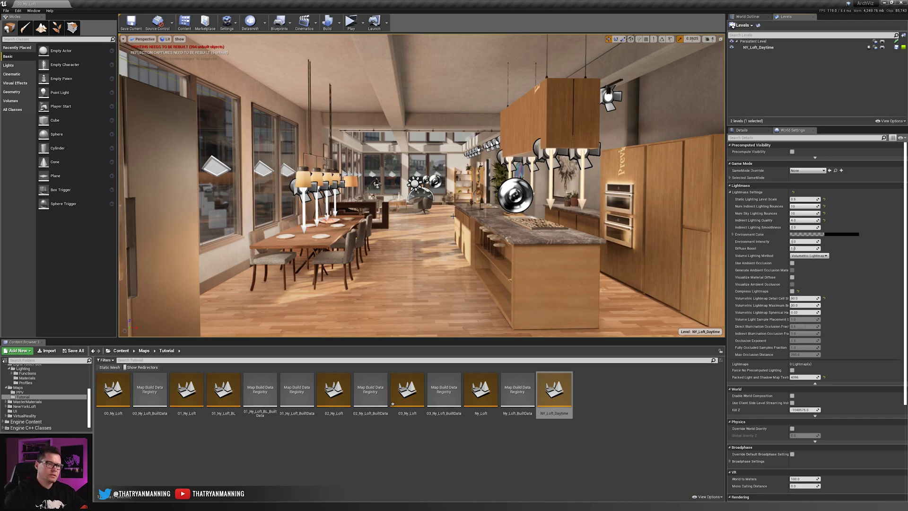
# Toggle the visibility of the NY_Loft_Daytime level to compare the scene with and without its lighting, leaving it shown
pyautogui.click(732, 48)
pyautogui.click(732, 47)
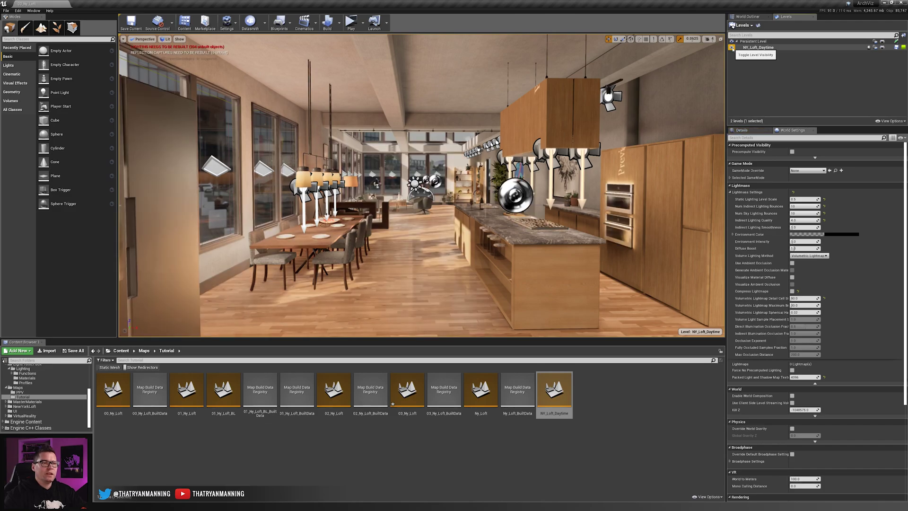
pyautogui.click(732, 48)
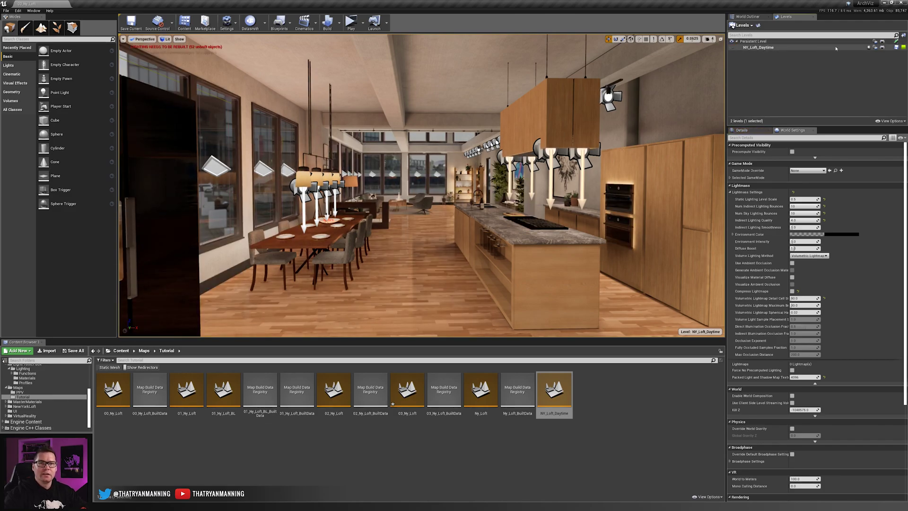
pyautogui.click(732, 47)
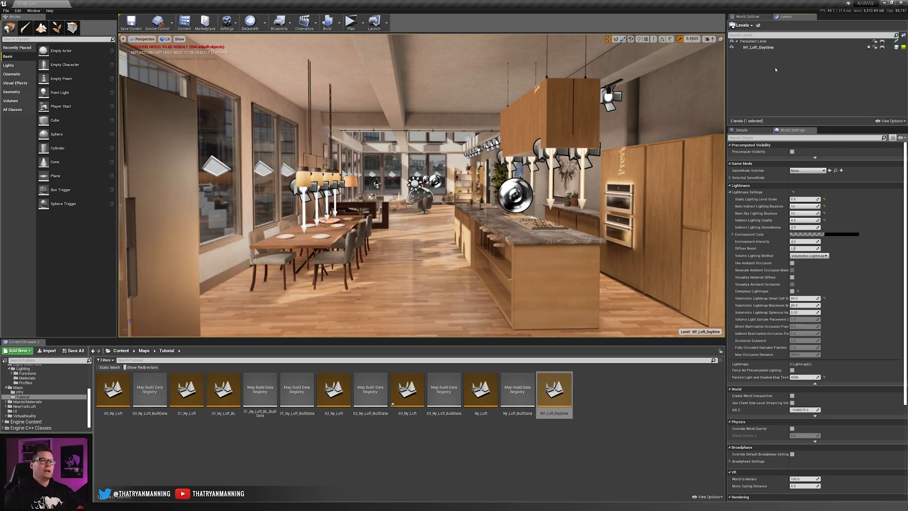
pyautogui.click(732, 48)
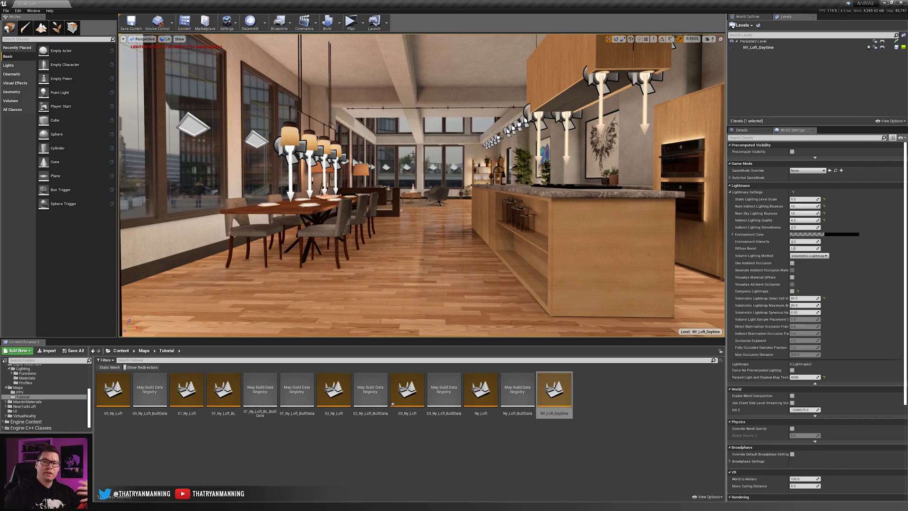
pyautogui.click(751, 27)
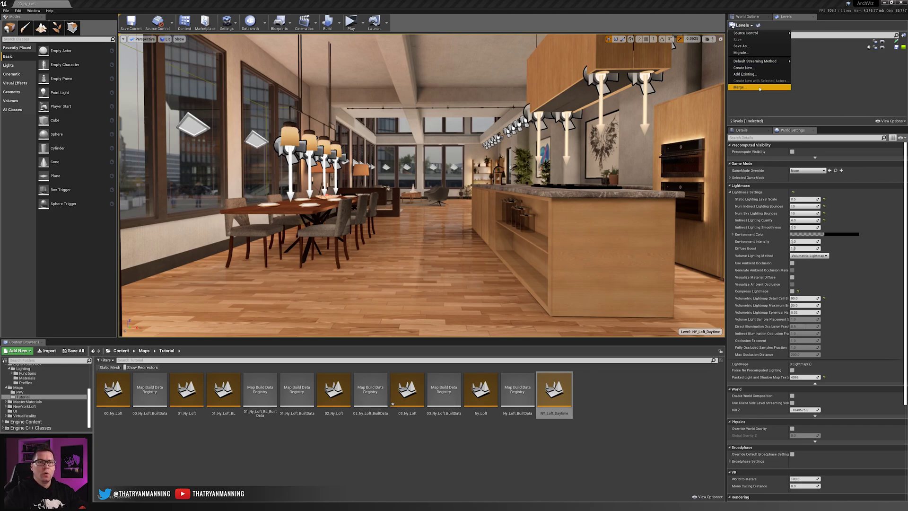
pyautogui.click(555, 159)
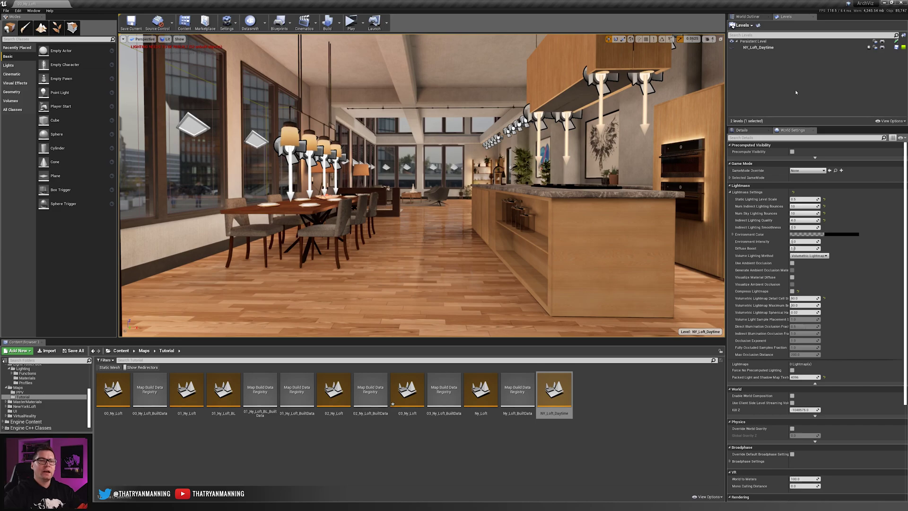
pyautogui.click(732, 47)
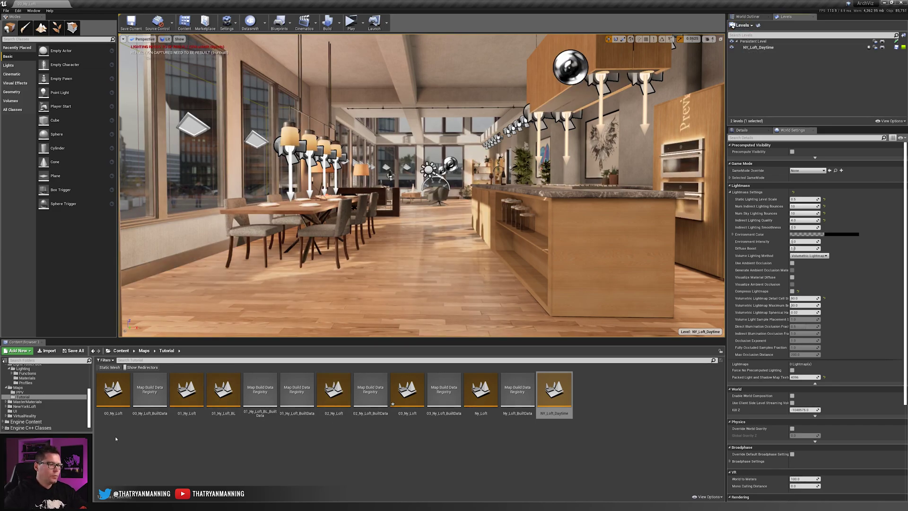
# Open the Ny_Loft level from the Maps folder without saving 03_Ny_Loft, and frame the dining area and kitchen
pyautogui.click(18, 387)
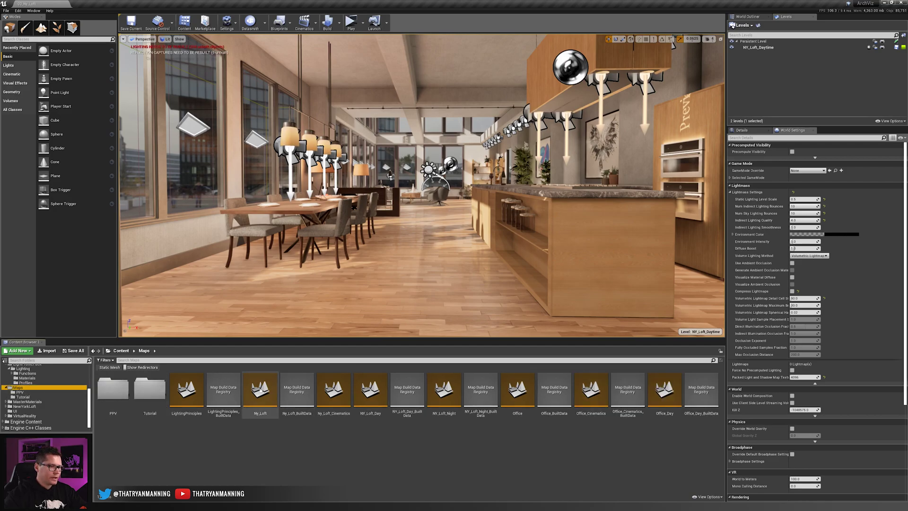
pyautogui.doubleClick(260, 390)
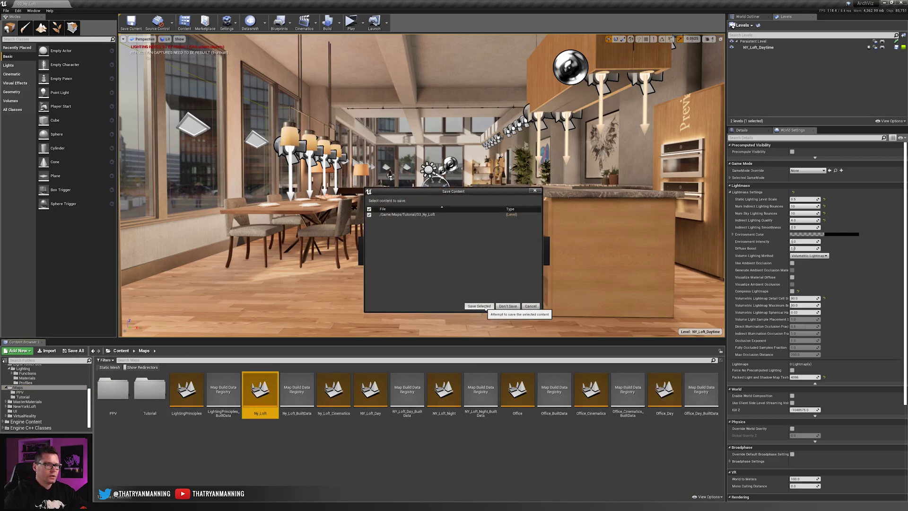
pyautogui.click(503, 307)
pyautogui.moveTo(360, 213)
pyautogui.mouseDown(button='right')
pyautogui.moveTo(369, 212)
pyautogui.moveTo(359, 208)
pyautogui.moveTo(355, 217)
pyautogui.mouseUp(button='right')
pyautogui.moveTo(429, 231)
pyautogui.mouseDown(button='right')
pyautogui.moveTo(454, 223)
pyautogui.moveTo(447, 231)
pyautogui.moveTo(421, 231)
pyautogui.mouseUp(button='right')
pyautogui.press('g')
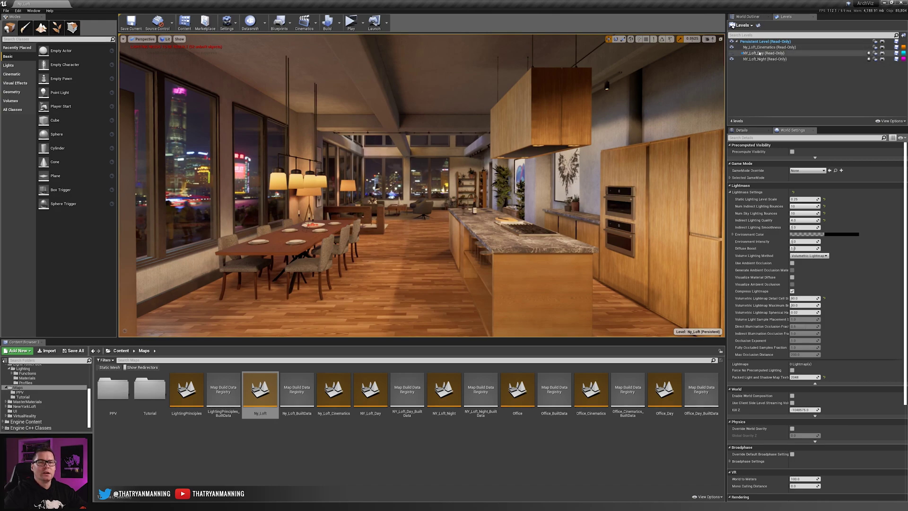
# Hide the NY_Loft_Night level and show NY_Loft_Day to view the loft in daytime lighting
pyautogui.click(732, 53)
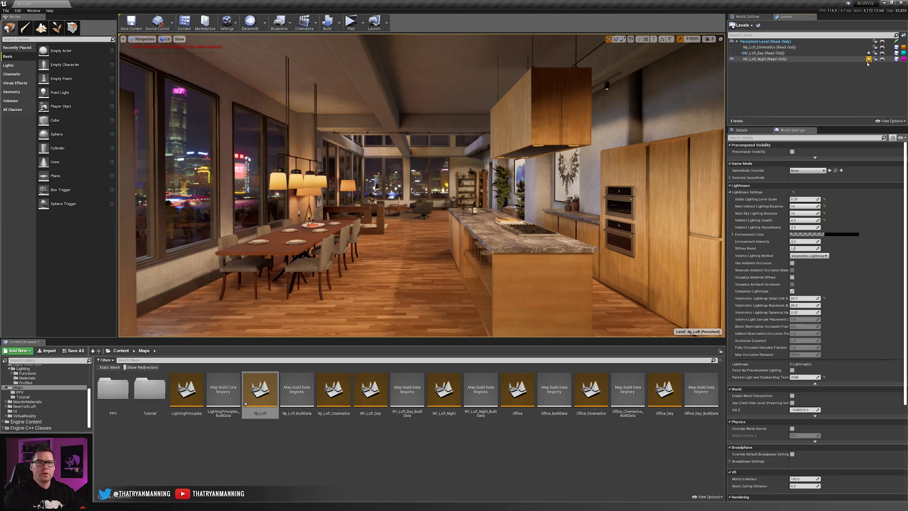
pyautogui.click(731, 59)
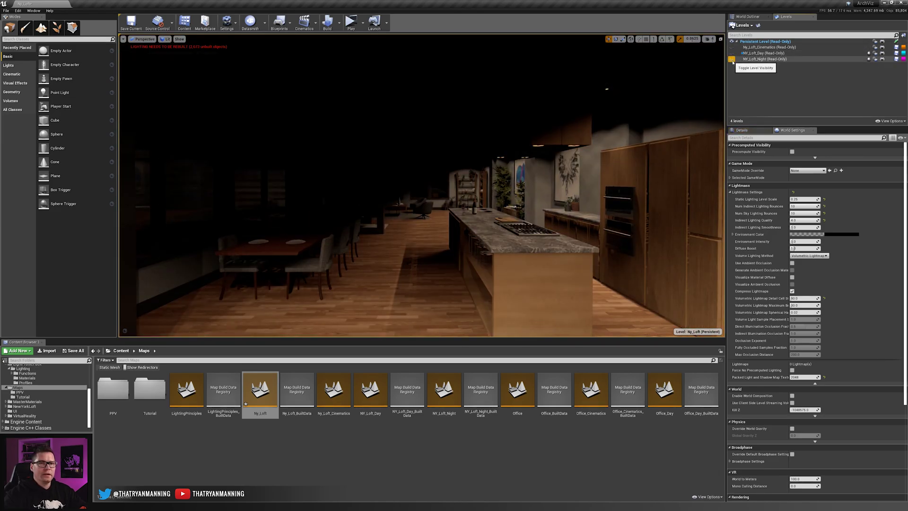
pyautogui.click(732, 53)
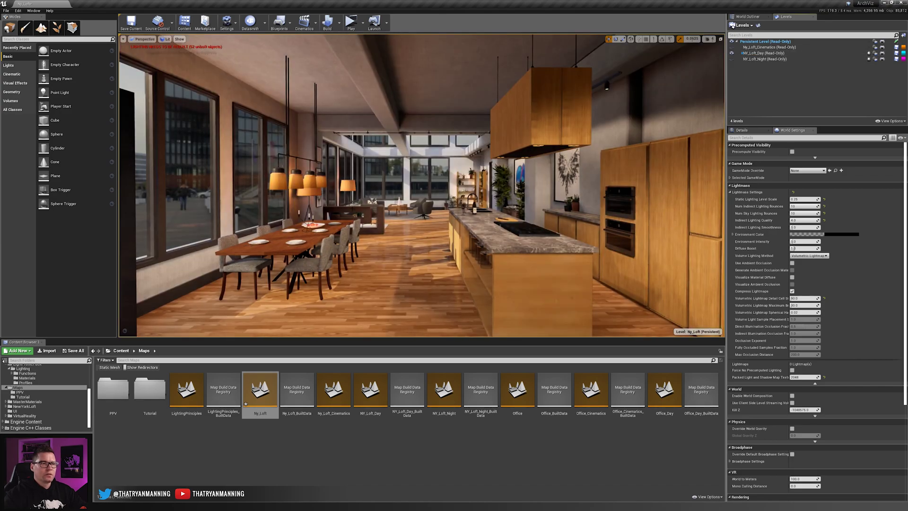
pyautogui.moveTo(352, 209); pyautogui.dragTo(376, 227, button='right')
pyautogui.press('s')
pyautogui.press('w')
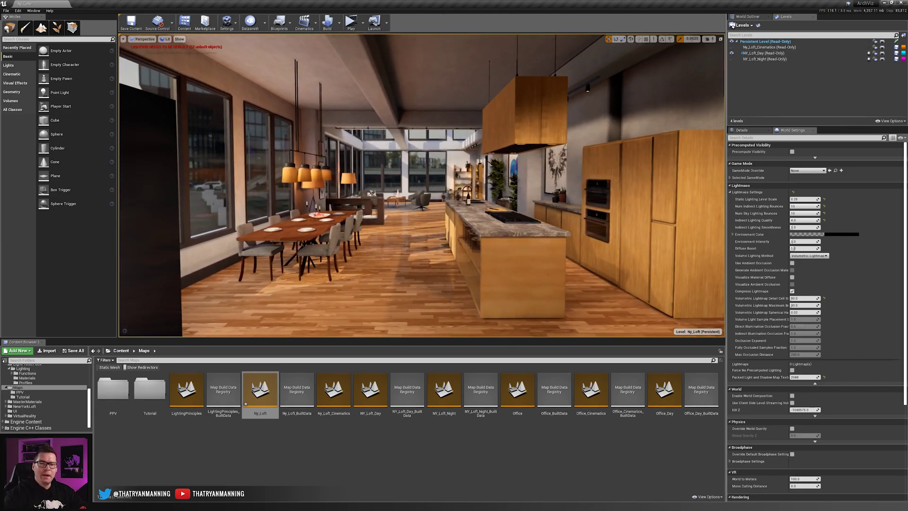
# Show the actor icons in the viewport and toggle NY_Loft_Day off and on to inspect its lighting actors
pyautogui.click(789, 53)
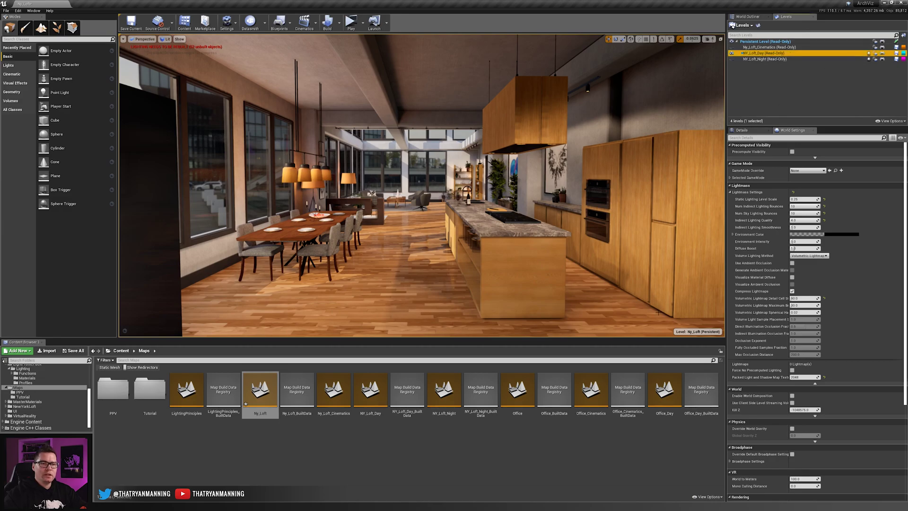
pyautogui.press('g')
pyautogui.moveTo(385, 214); pyautogui.dragTo(355, 233, button='right')
pyautogui.press('w')
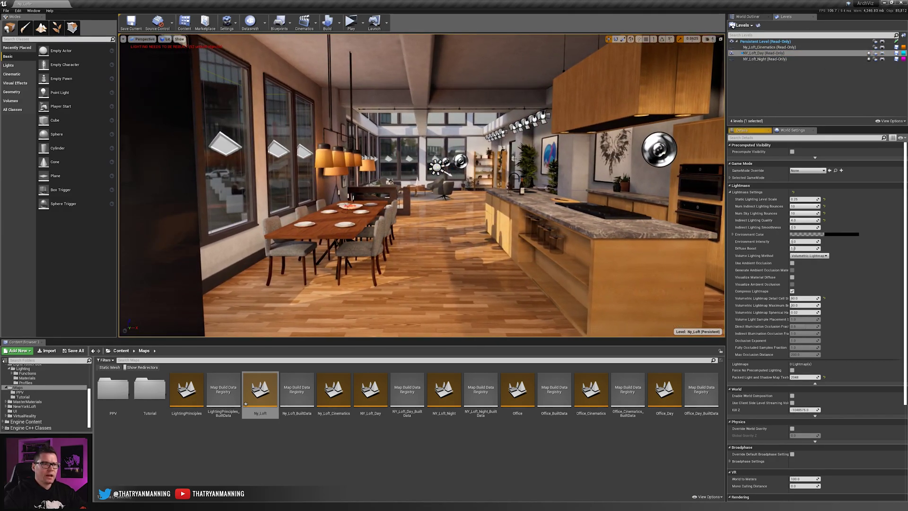
pyautogui.click(731, 53)
pyautogui.click(731, 53)
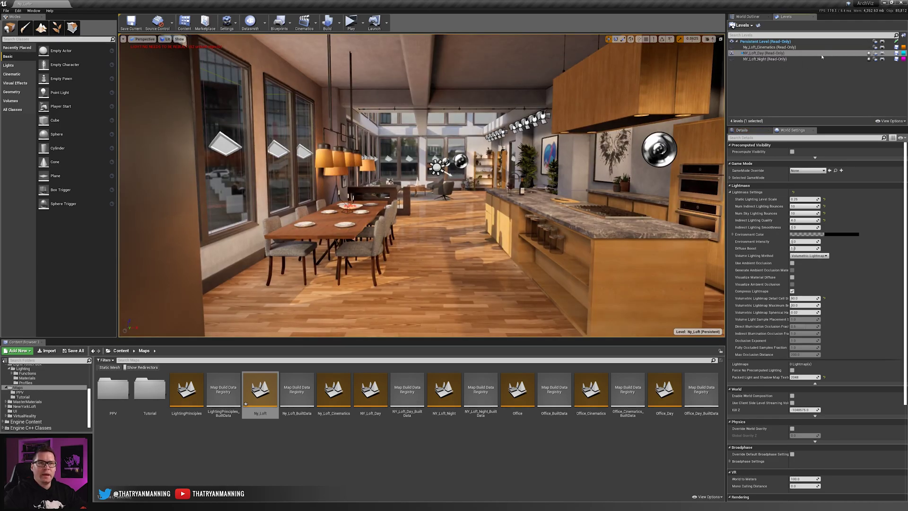
# Switch the visible lighting from NY_Loft_Day to NY_Loft_Night with actor icons hidden, toggling both levels to compare them
pyautogui.click(731, 53)
pyautogui.click(731, 58)
pyautogui.press('g')
pyautogui.moveTo(421, 185); pyautogui.dragTo(436, 185, button='right')
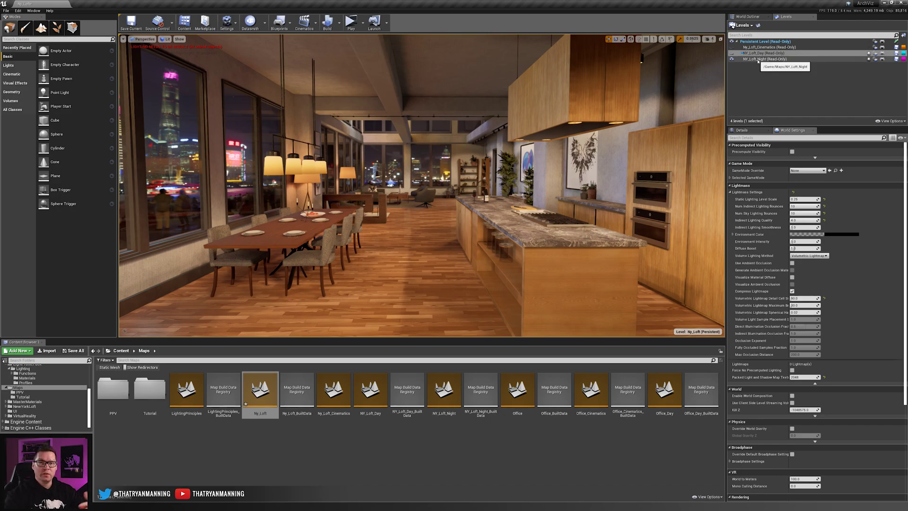
pyautogui.click(732, 59)
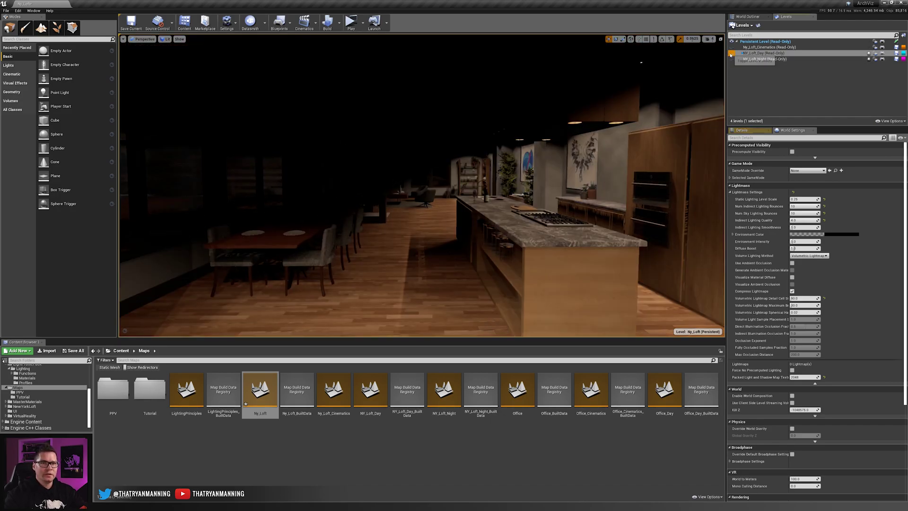
pyautogui.click(731, 53)
pyautogui.click(731, 53)
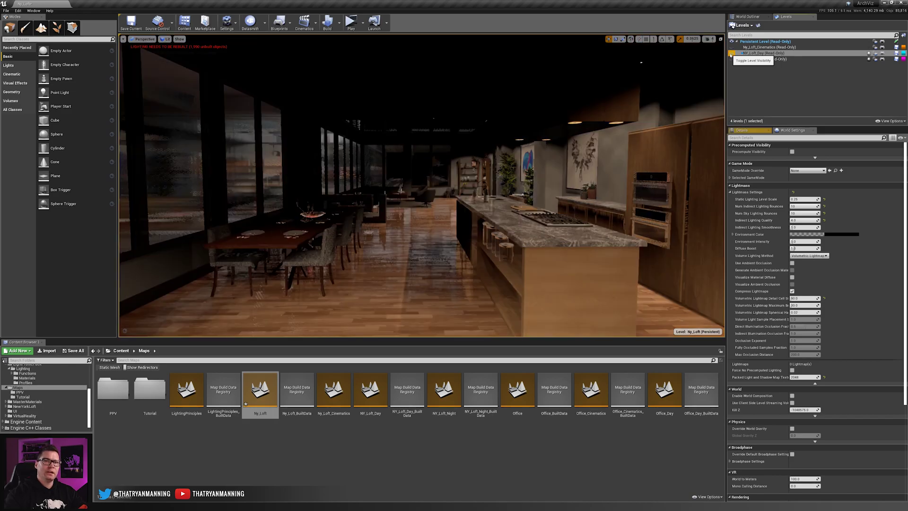
pyautogui.click(732, 58)
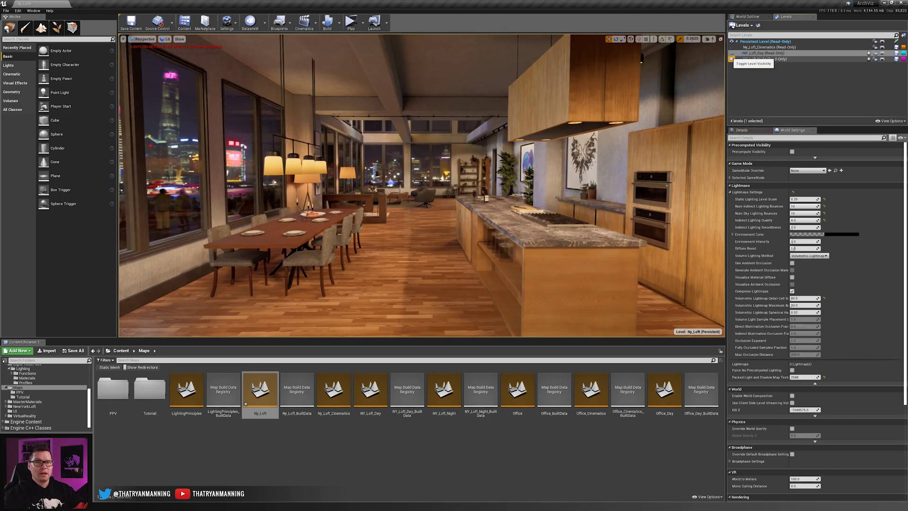
# Reopen the 03_Ny_Loft level from the Maps/Tutorial folder without saving Ny_Loft, and show its actor icons
pyautogui.doubleClick(150, 389)
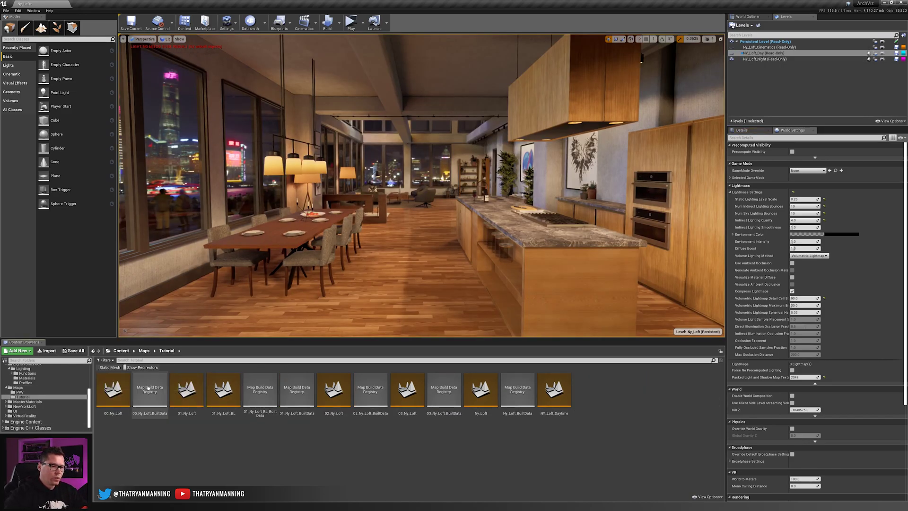
pyautogui.doubleClick(407, 390)
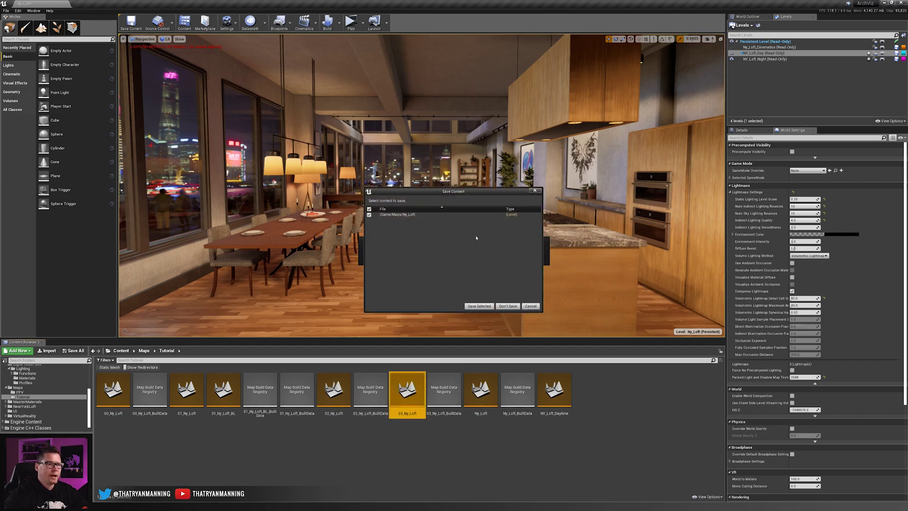
pyautogui.click(508, 307)
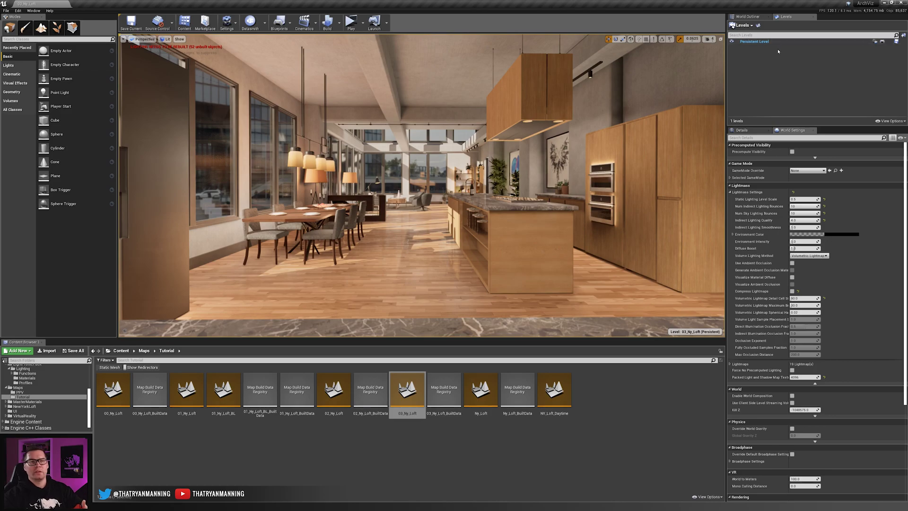
pyautogui.press('g')
pyautogui.moveTo(415, 206)
pyautogui.mouseDown(button='right')
pyautogui.moveTo(416, 236)
pyautogui.moveTo(415, 213)
pyautogui.mouseUp(button='right')
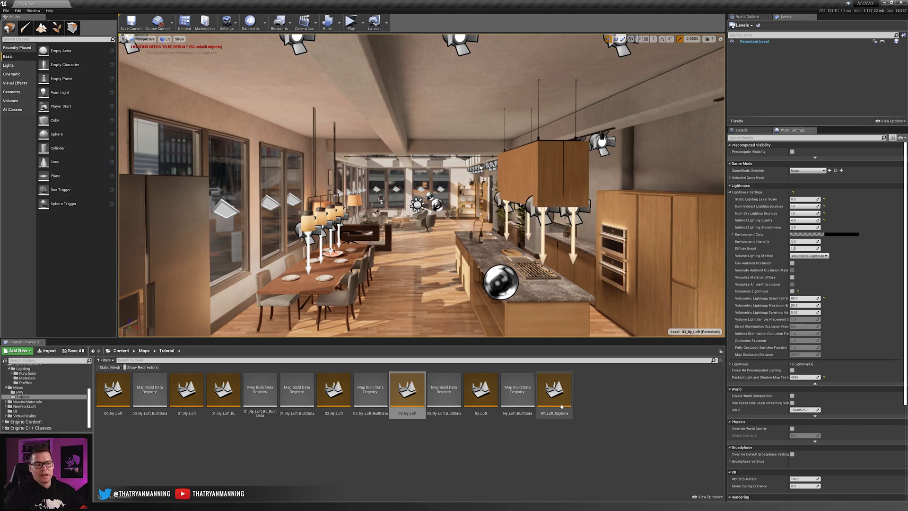
# Add the existing NY_Loft_Daytime level from Maps/Tutorial as a sublevel of 03_Ny_Loft
pyautogui.click(554, 390)
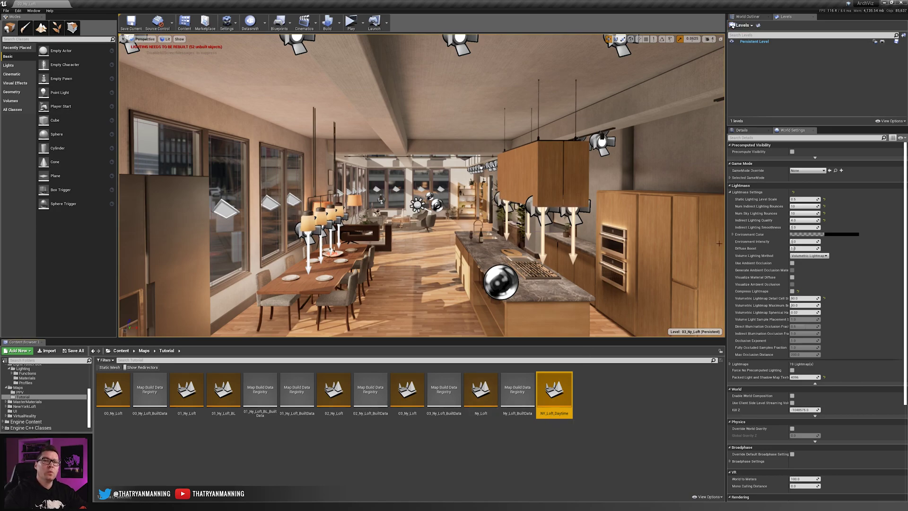
pyautogui.click(750, 25)
pyautogui.moveTo(761, 34)
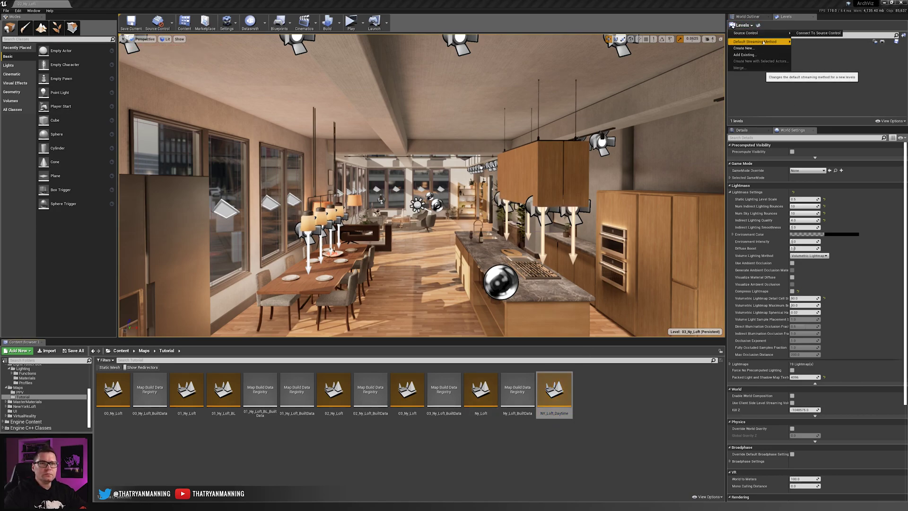
pyautogui.click(745, 54)
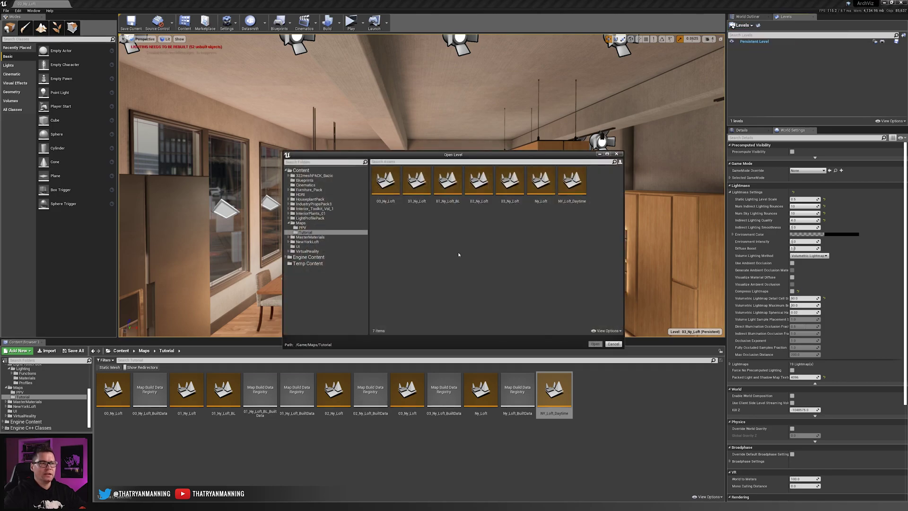
pyautogui.doubleClick(573, 184)
pyautogui.click(757, 48)
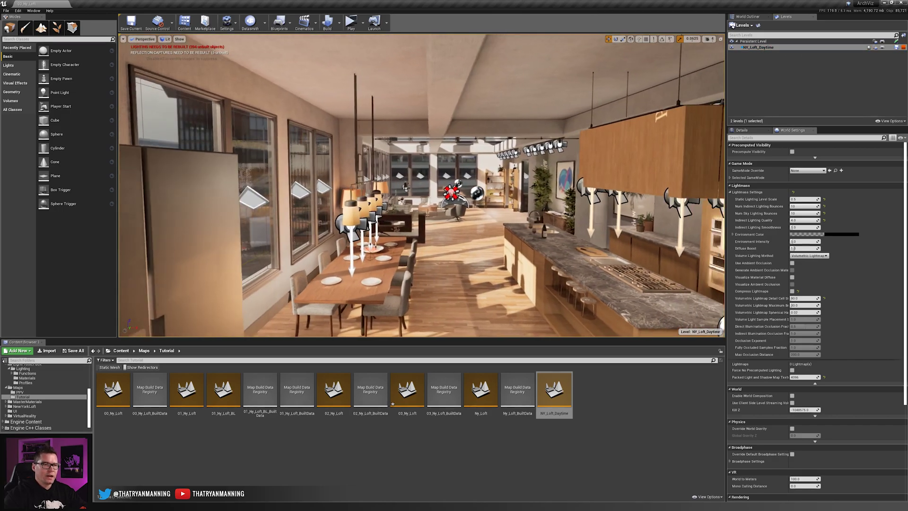
# Delete the persistent level's original directional light and sky light from the Environment/Day folder
pyautogui.click(748, 17)
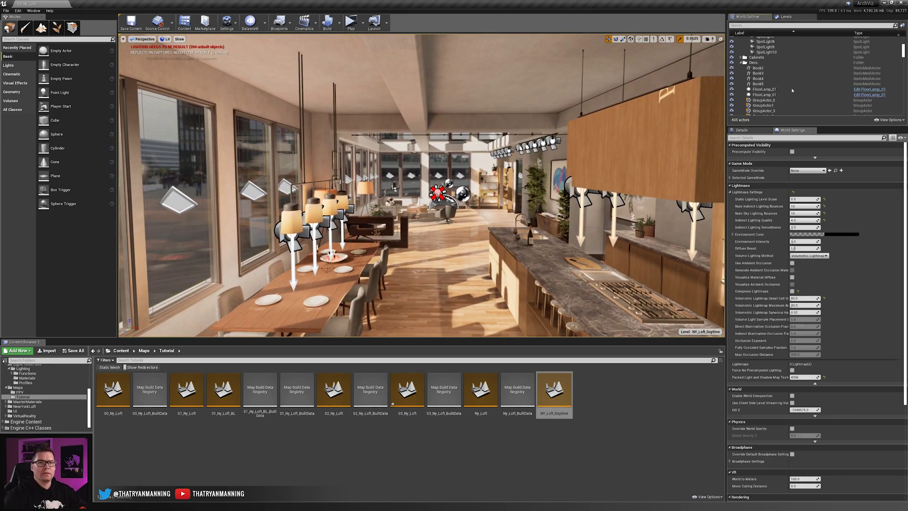
pyautogui.scroll(10, 776, 71)
pyautogui.click(771, 65)
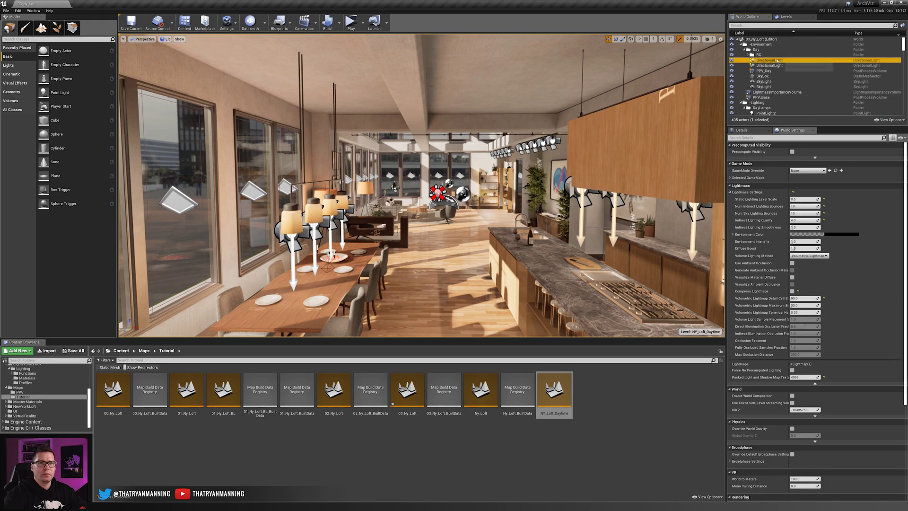
pyautogui.click(787, 17)
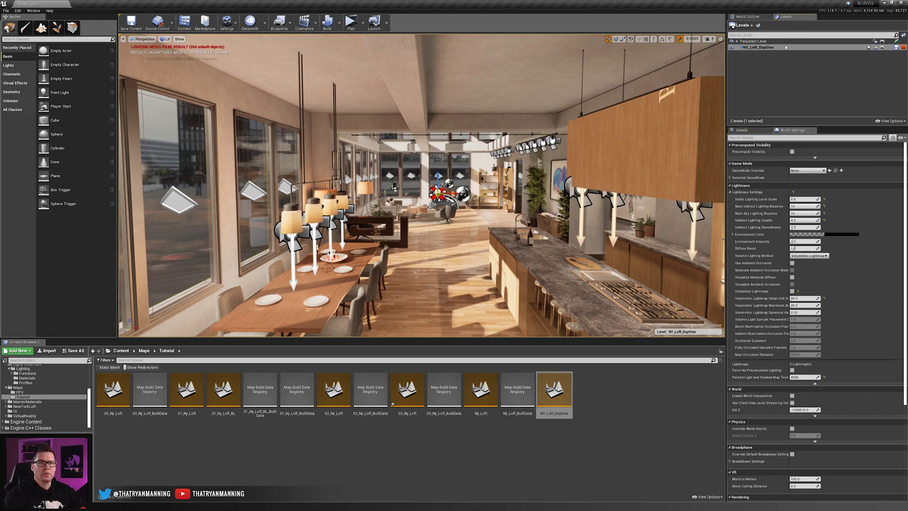
pyautogui.click(748, 16)
pyautogui.keyDown('ctrl'); pyautogui.click(774, 76); pyautogui.keyUp('ctrl')
pyautogui.moveTo(662, 179); pyautogui.dragTo(669, 165, button='right')
pyautogui.press('Delete')
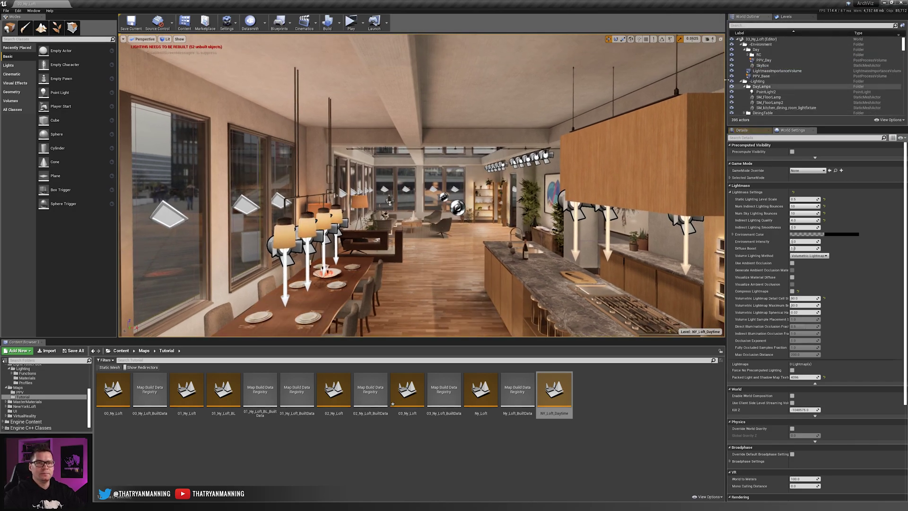
# Delete the persistent level's five sphere reflection captures from the RC folder
pyautogui.click(748, 55)
pyautogui.click(769, 61)
pyautogui.keyDown('shift'); pyautogui.click(776, 82); pyautogui.keyUp('shift')
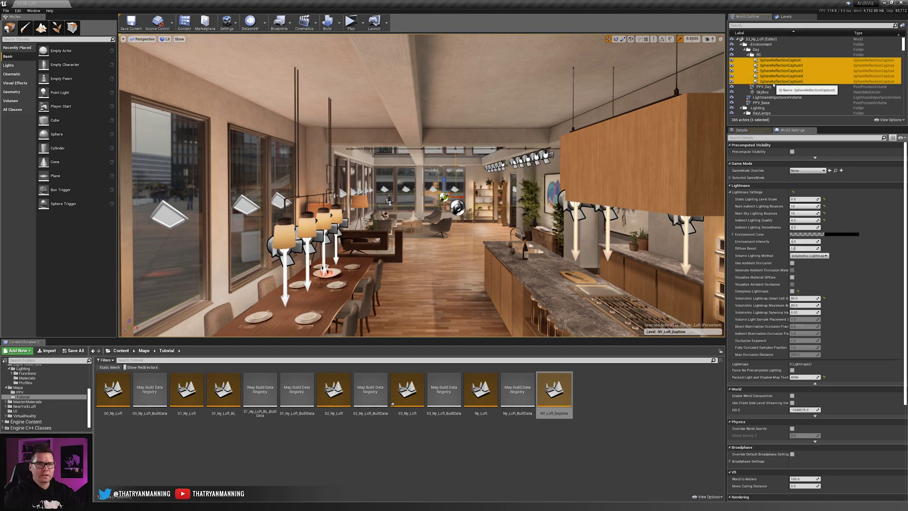
pyautogui.moveTo(610, 200); pyautogui.dragTo(615, 223, button='right')
pyautogui.press('Delete')
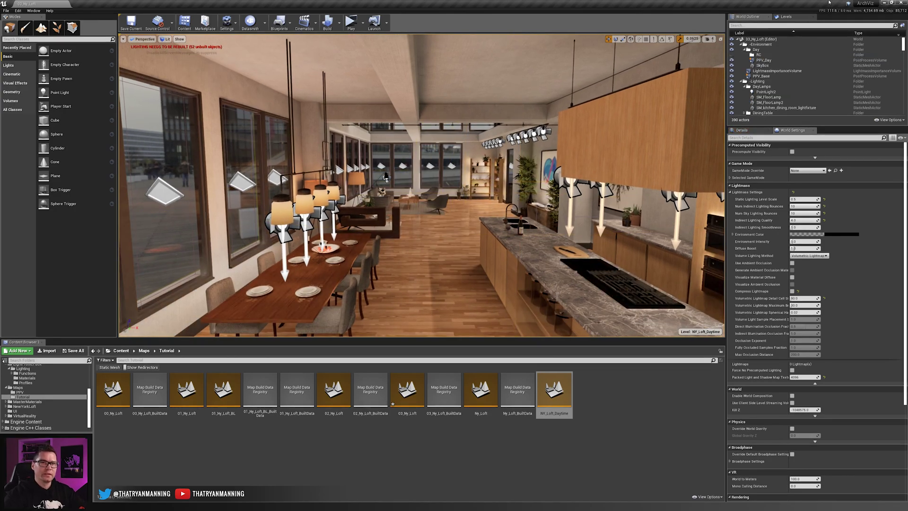
# Make the NY_Loft_Daytime sublevel visible and view the kitchen and dining area without actor icons
pyautogui.click(786, 17)
pyautogui.click(731, 48)
pyautogui.press('s')
pyautogui.moveTo(520, 190); pyautogui.dragTo(511, 198, button='right')
pyautogui.press('a')
pyautogui.moveTo(452, 198); pyautogui.dragTo(452, 198, button='right')
pyautogui.press('e')
pyautogui.press('g')
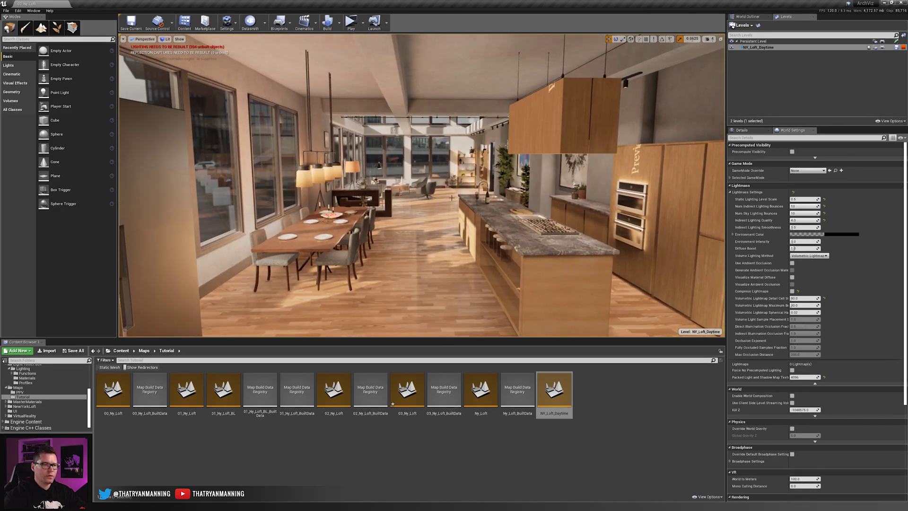
# Save the current level, NY_Loft_Daytime, and leave the actor icons hidden in the loft view
pyautogui.press('g')
pyautogui.click(771, 48)
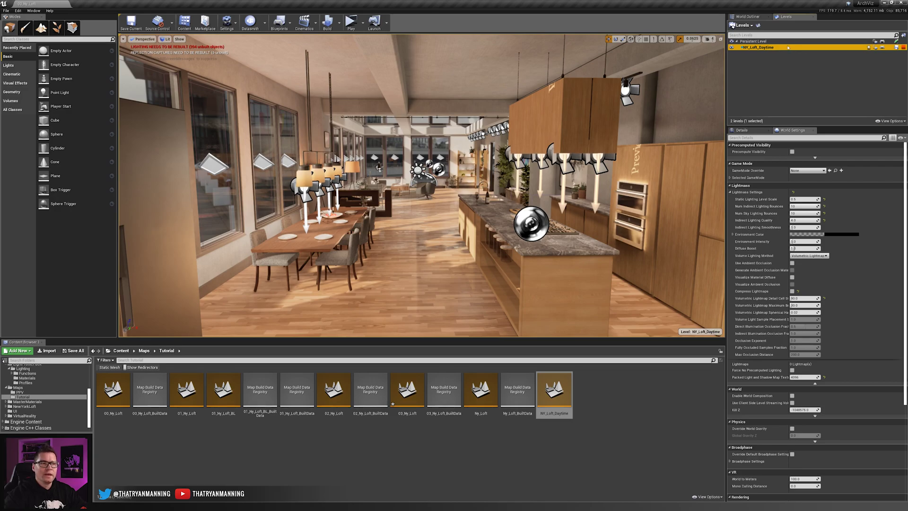
pyautogui.click(131, 23)
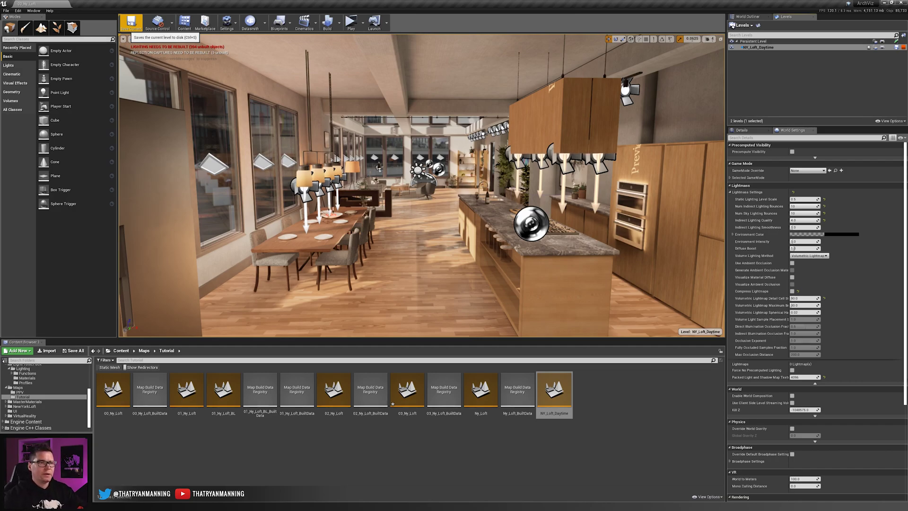
pyautogui.moveTo(378, 184); pyautogui.dragTo(378, 241, button='middle')
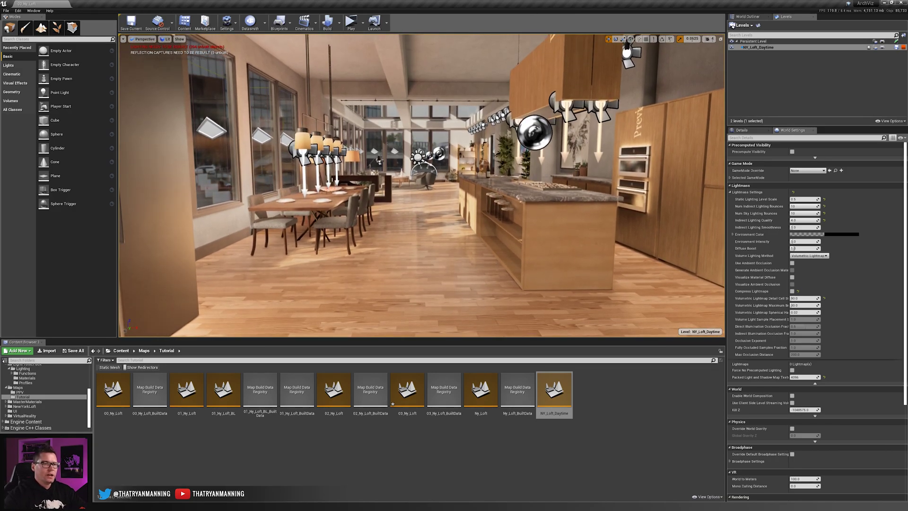
pyautogui.press('g')
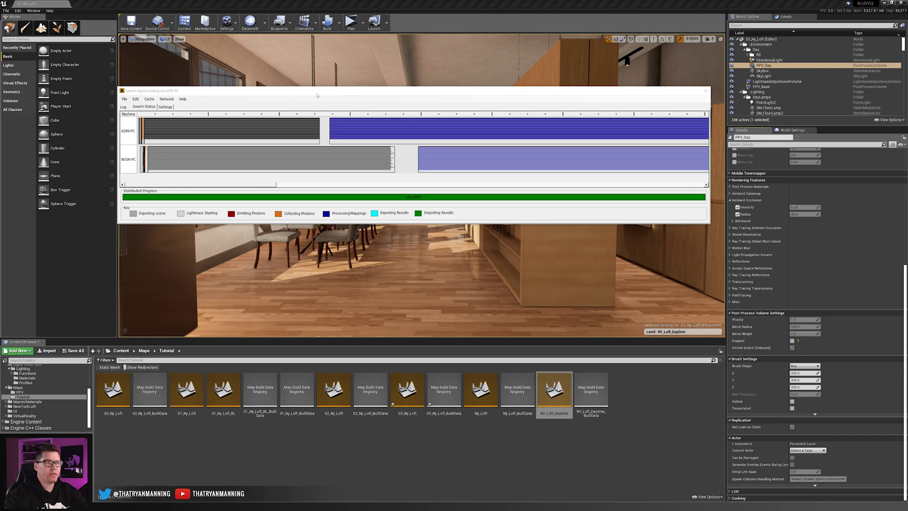
# Examine the lighting build's distributed machine status and log in Swarm Agent, and close its window
pyautogui.moveTo(317, 95); pyautogui.dragTo(311, 284)
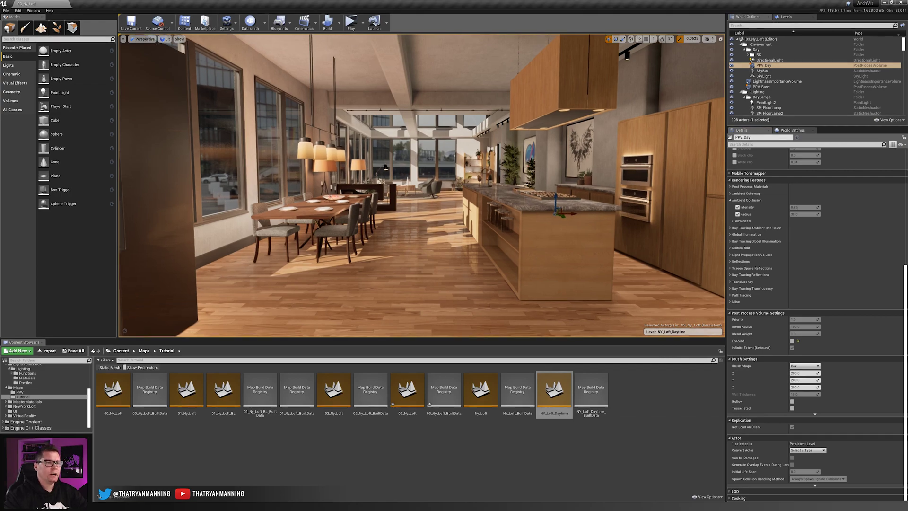
pyautogui.press('g')
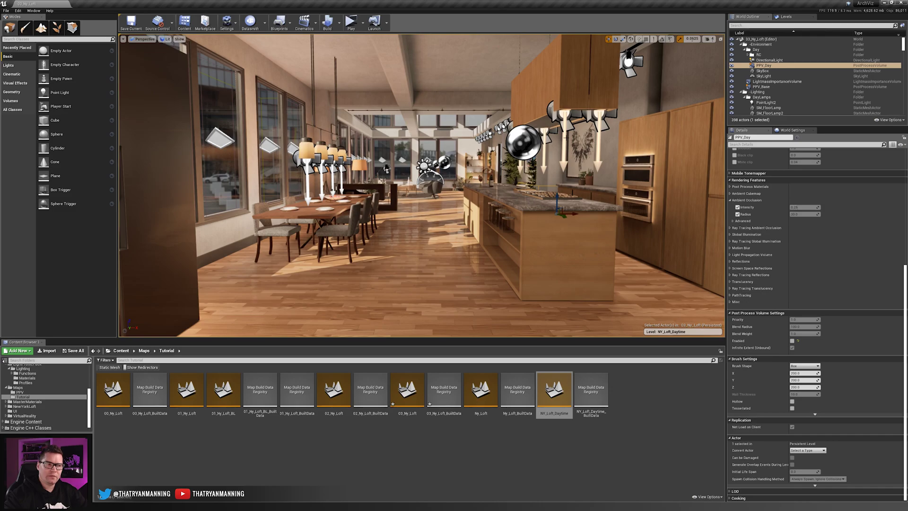
pyautogui.hotkey('alt', 'Tab')
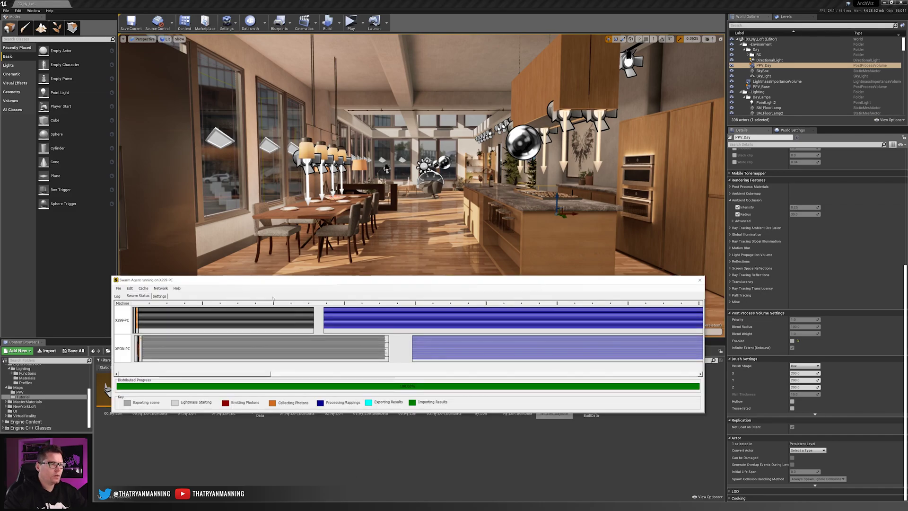
pyautogui.moveTo(262, 286); pyautogui.dragTo(264, 194)
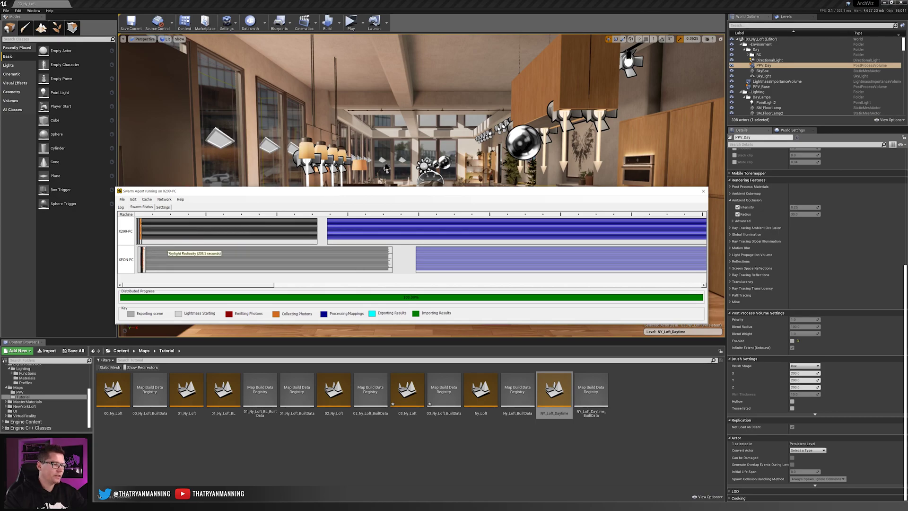
pyautogui.click(121, 207)
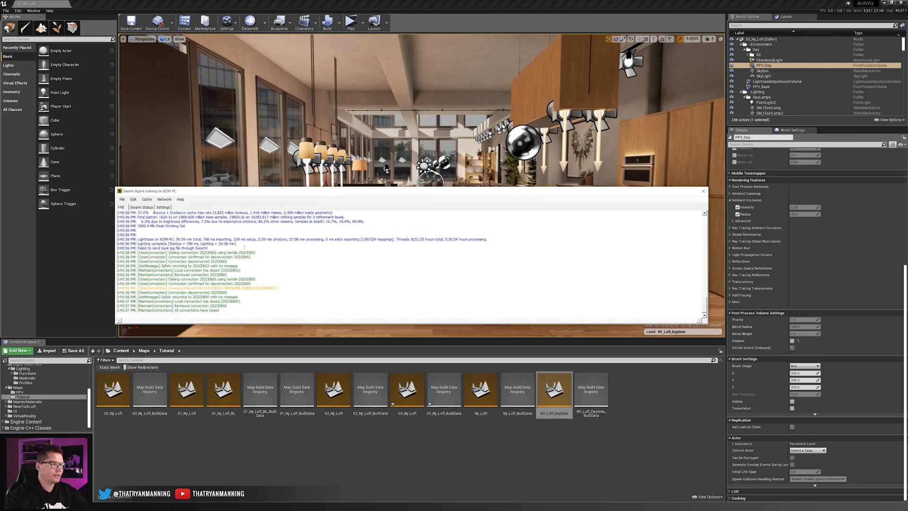
pyautogui.scroll(1, 256, 251)
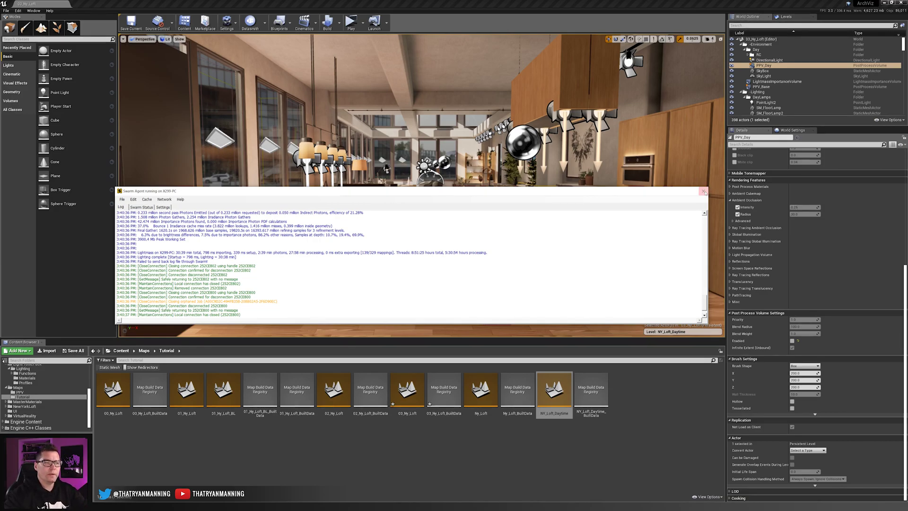
pyautogui.click(552, 2)
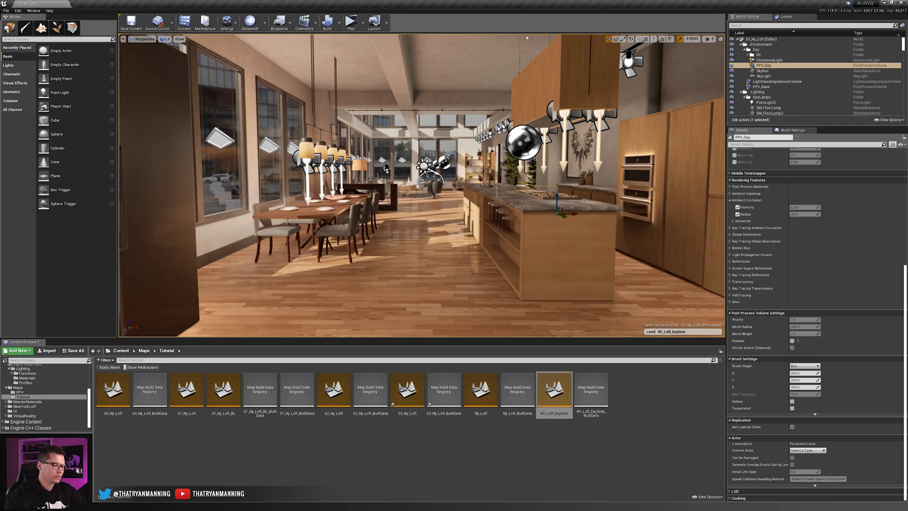
# Examine the exposure, film, ambient occlusion and volume settings of PPV_Base with the actor icons hidden
pyautogui.moveTo(526, 38)
pyautogui.mouseDown(button='right')
pyautogui.moveTo(533, 42)
pyautogui.moveTo(531, 35)
pyautogui.mouseUp(button='right')
pyautogui.press('g')
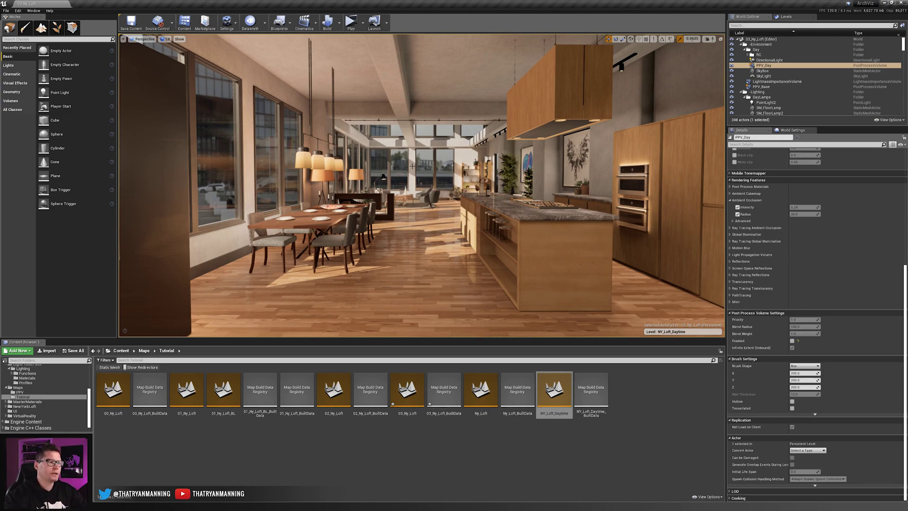
pyautogui.click(745, 87)
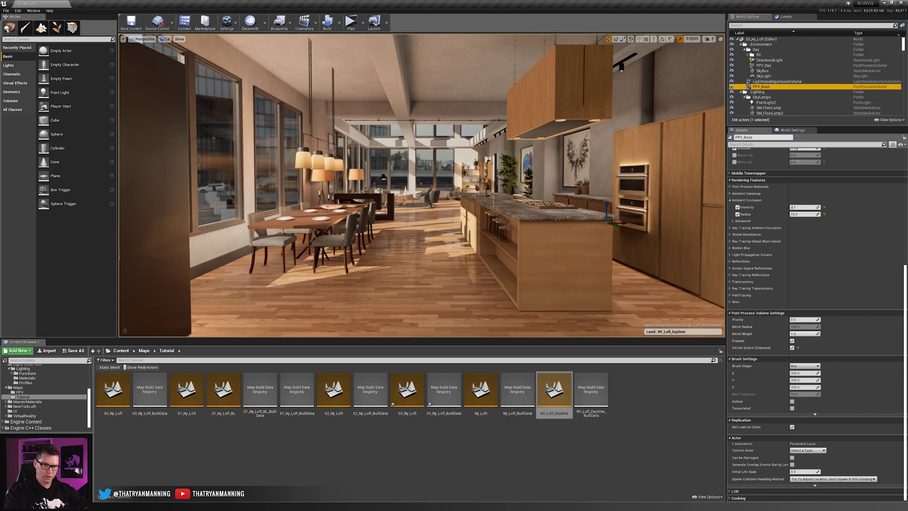
pyautogui.scroll(5, 860, 266)
pyautogui.scroll(5, 869, 277)
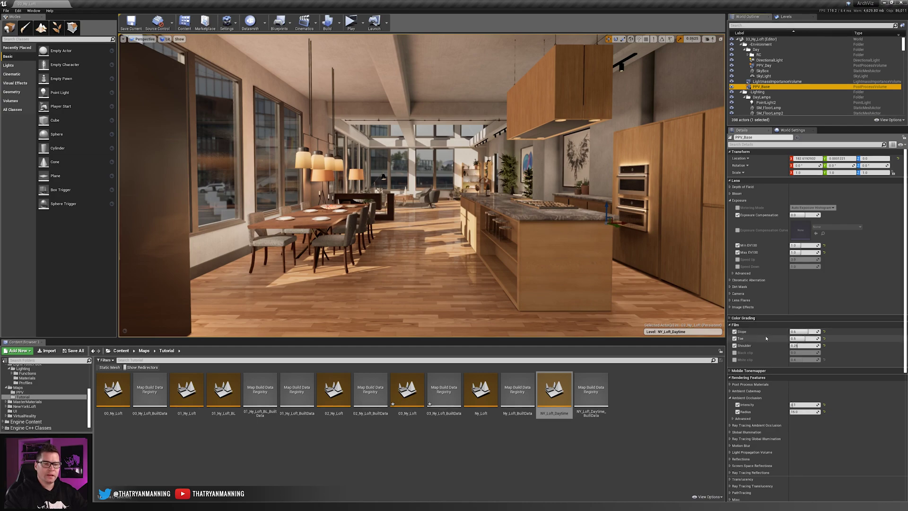
pyautogui.scroll(-3, 770, 339)
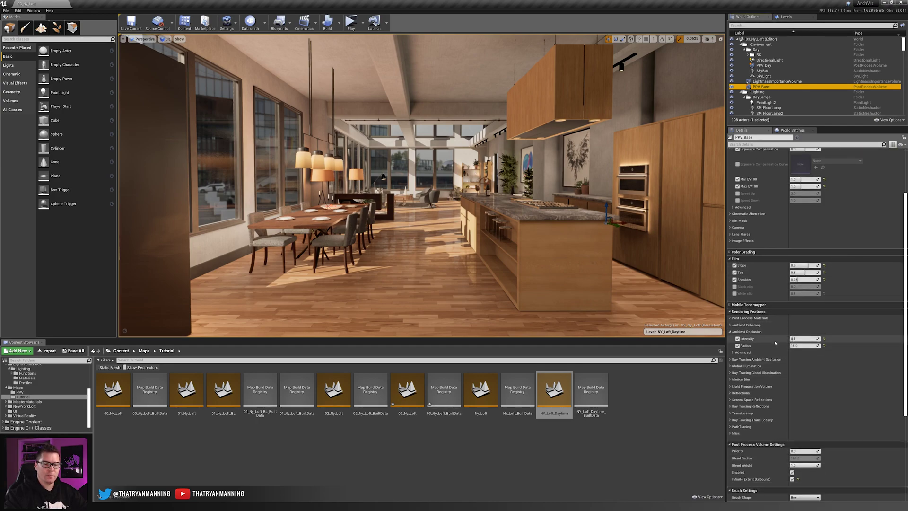
pyautogui.scroll(-3, 775, 342)
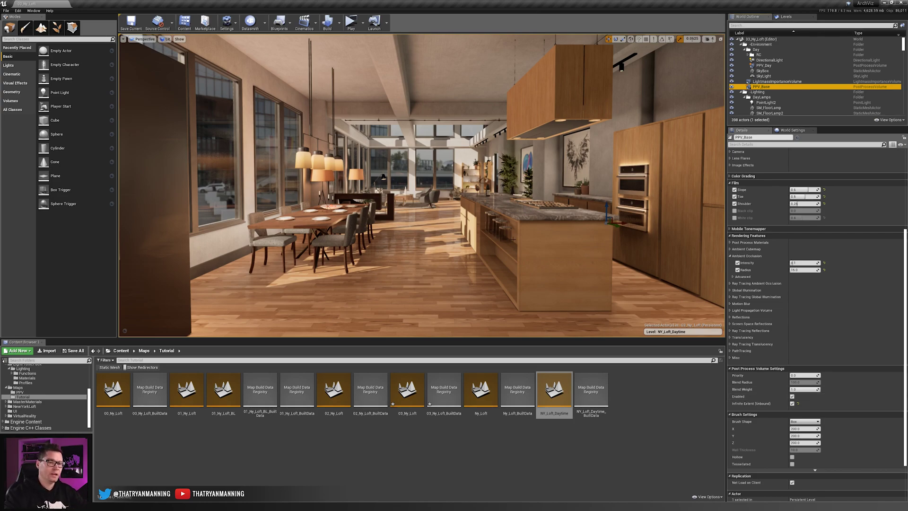
pyautogui.moveTo(513, 240); pyautogui.dragTo(486, 231, button='right')
pyautogui.press('Escape')
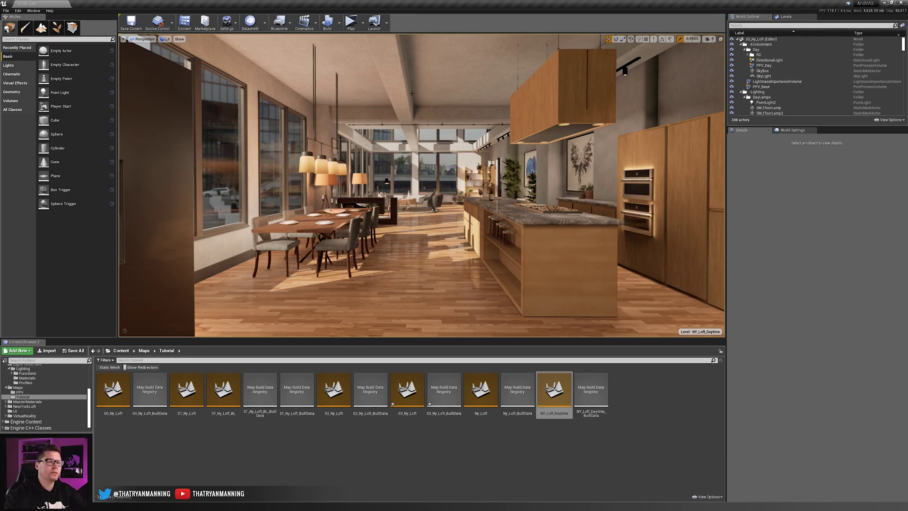
# Search the placeable actors for "post" to find the Post Process Volume, and clear the search
pyautogui.click(768, 89)
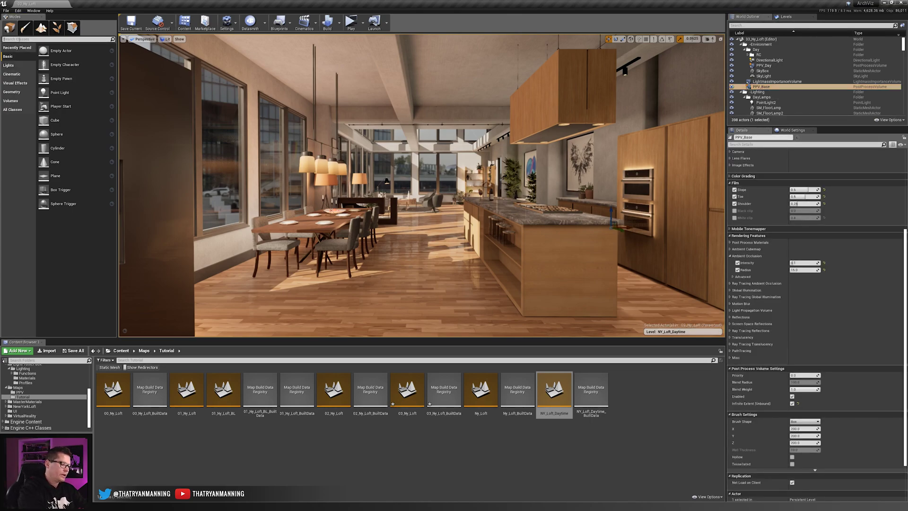
pyautogui.click(18, 39)
pyautogui.write('post')
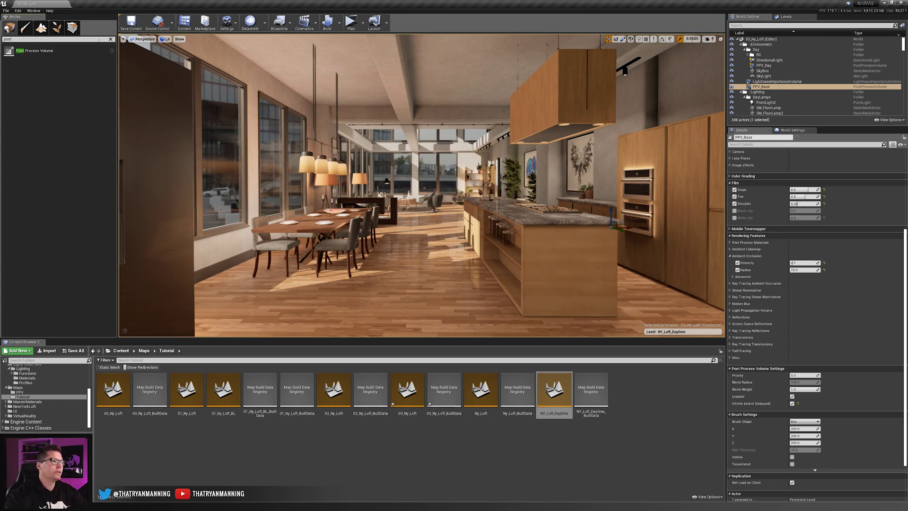
pyautogui.click(110, 39)
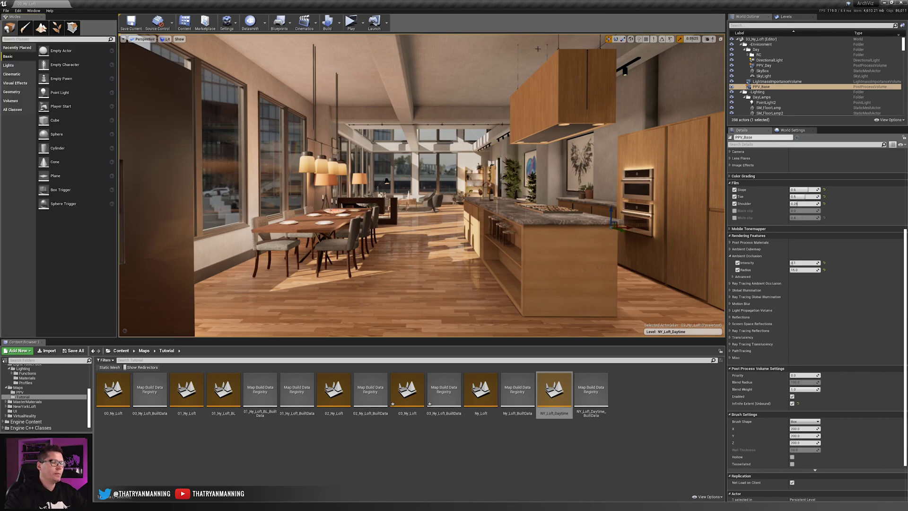
# Enable the PPV_Day post process volume in the Environment/Day folder
pyautogui.click(768, 67)
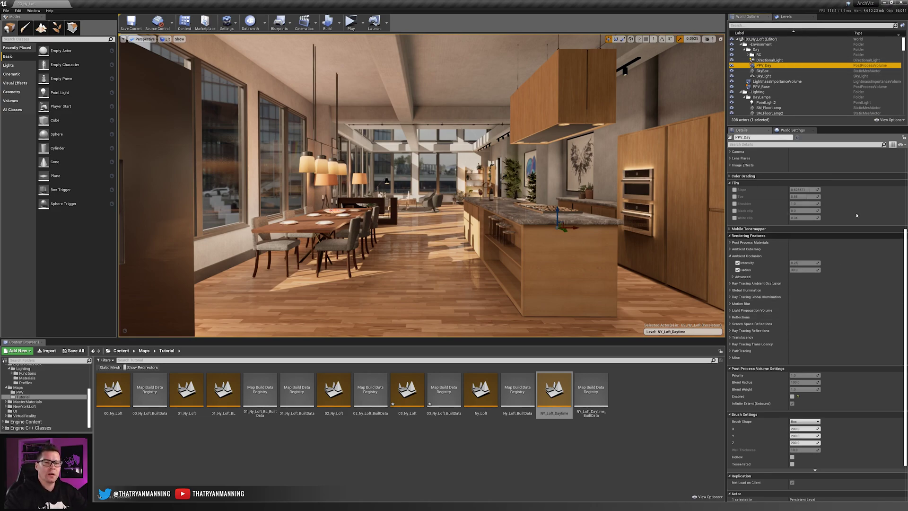
pyautogui.scroll(4, 901, 207)
pyautogui.scroll(2, 900, 194)
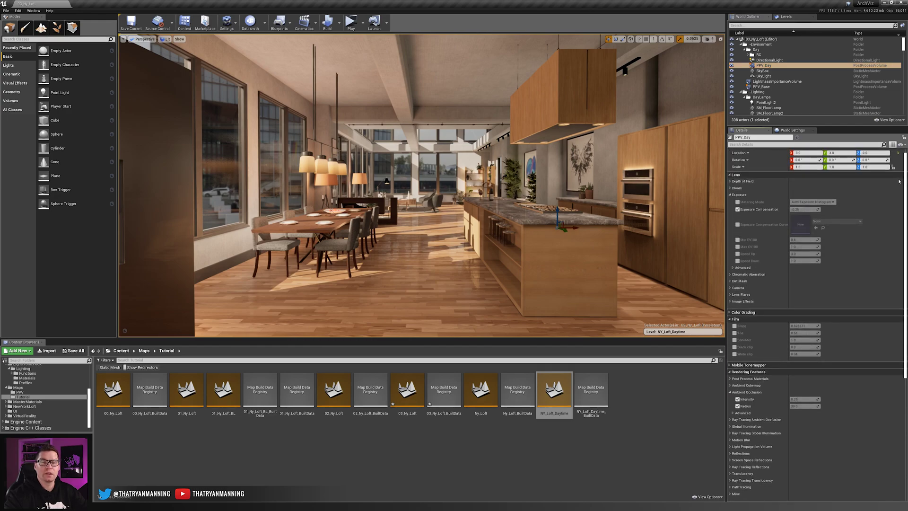
pyautogui.scroll(-8, 899, 182)
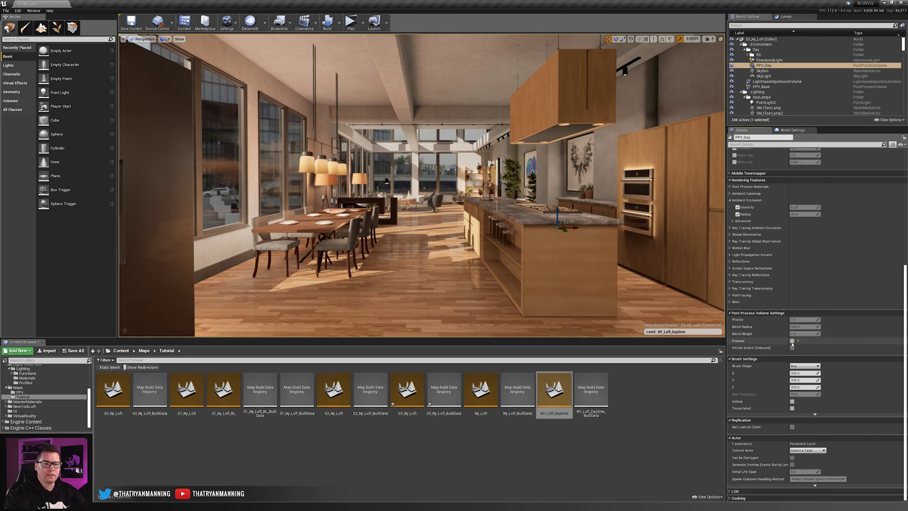
pyautogui.click(792, 341)
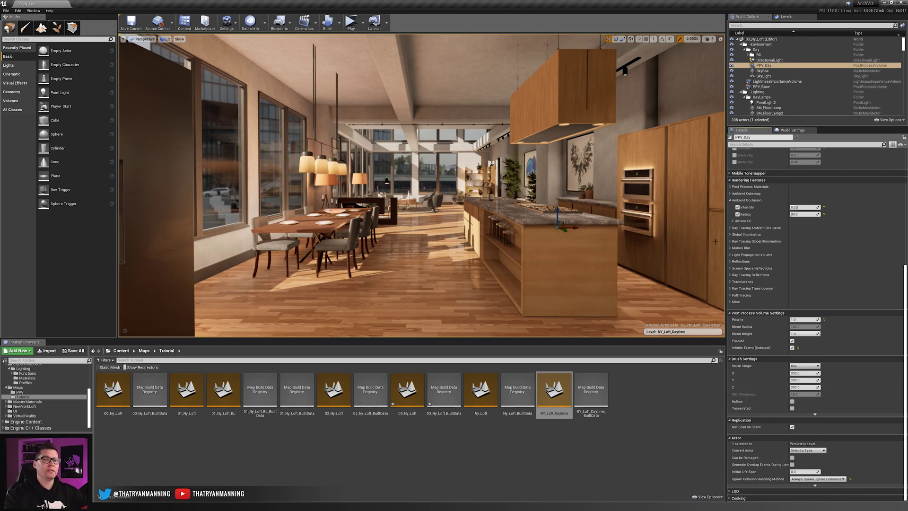
# Compare PPV_Day's exposure, film, ambient occlusion and priority settings with those of PPV_Base
pyautogui.scroll(8, 766, 254)
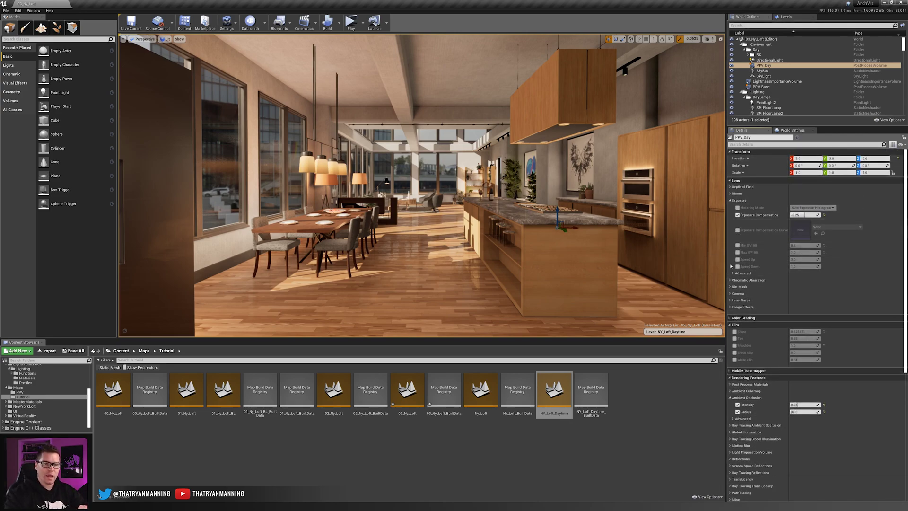
pyautogui.moveTo(756, 245)
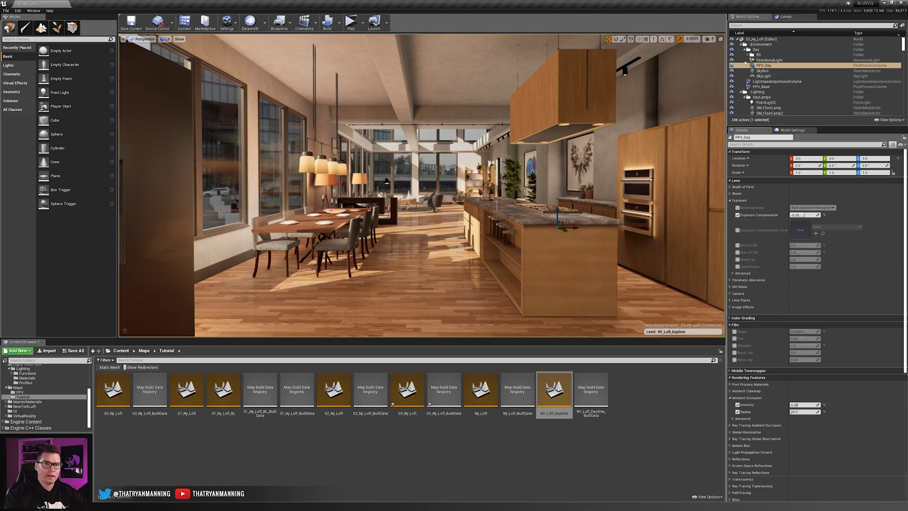
pyautogui.click(783, 67)
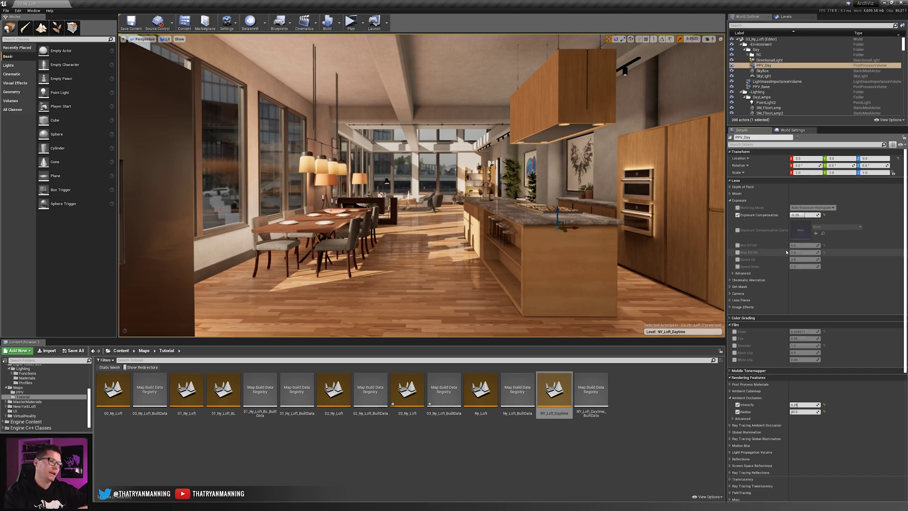
pyautogui.click(778, 88)
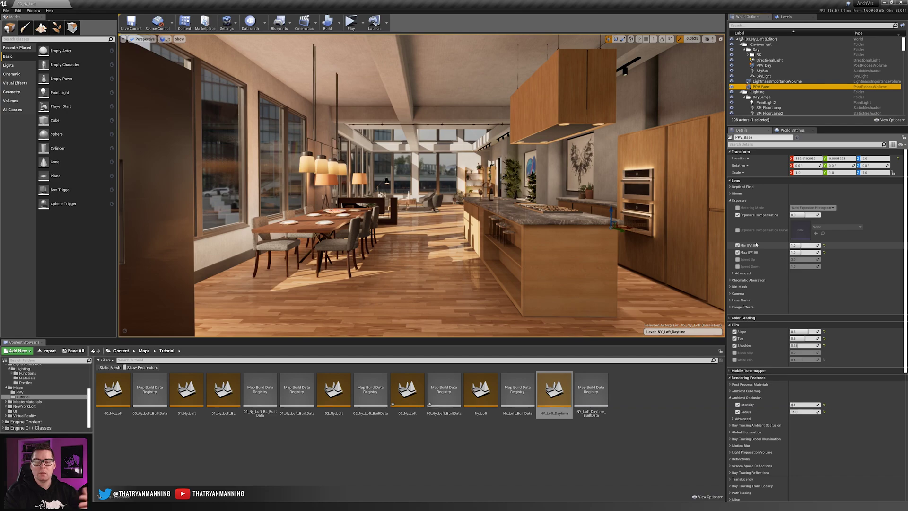
pyautogui.click(774, 66)
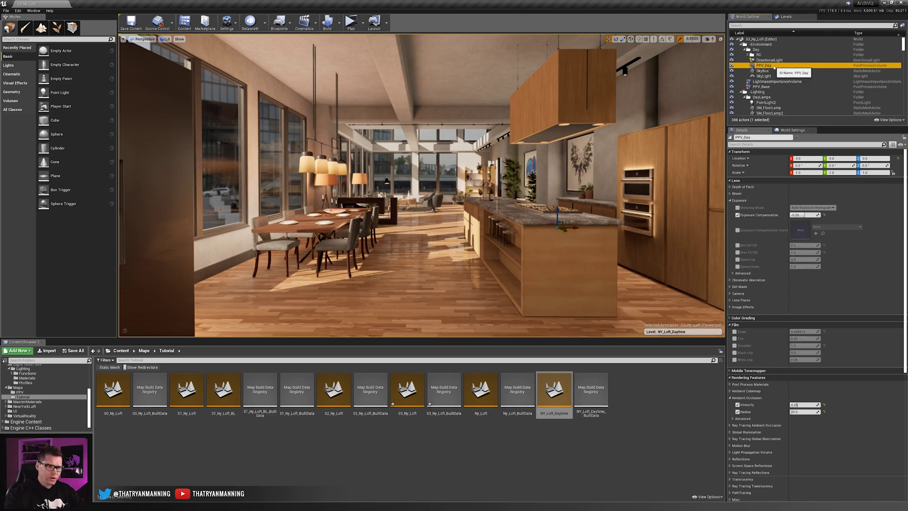
pyautogui.scroll(-10, 811, 374)
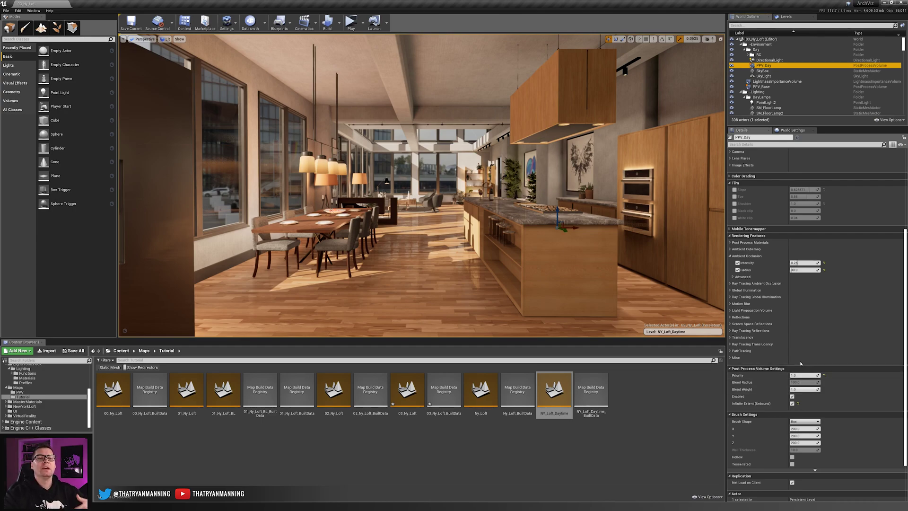
pyautogui.scroll(10, 804, 369)
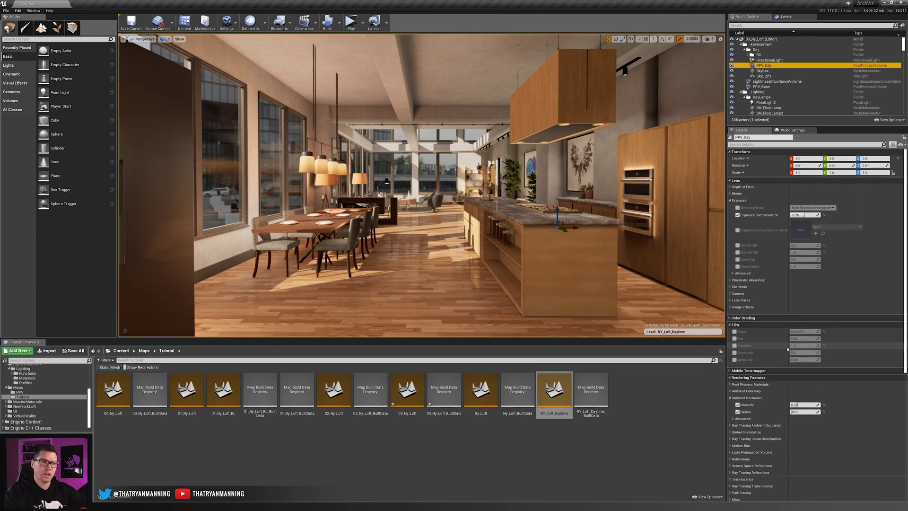